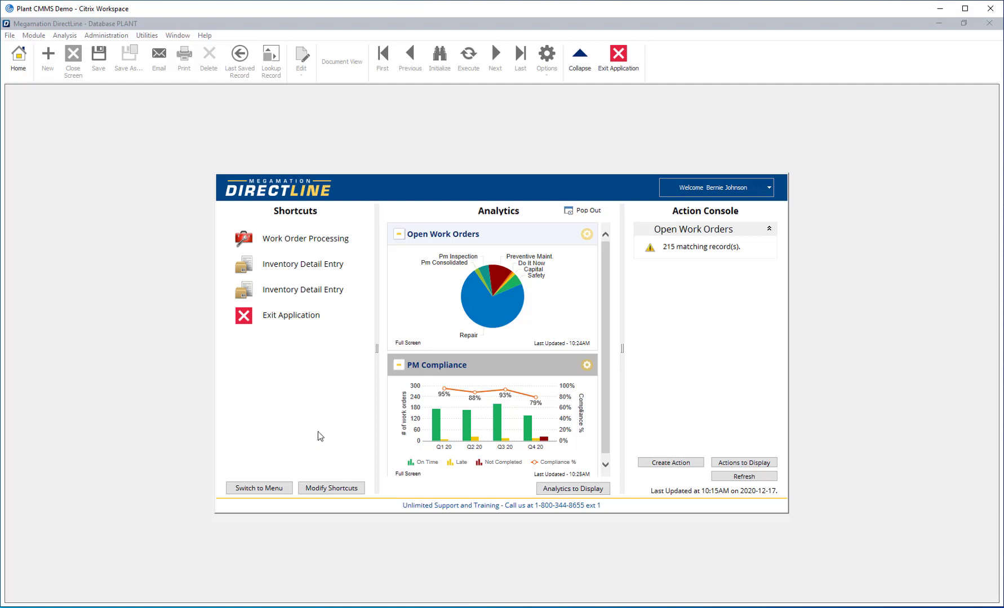
Delete the Work Order Processing shortcut, add Work Order Console from Maintenance above Inventory Detail Entry, and save
{"action": "left_click", "coordinate": [328, 490]}
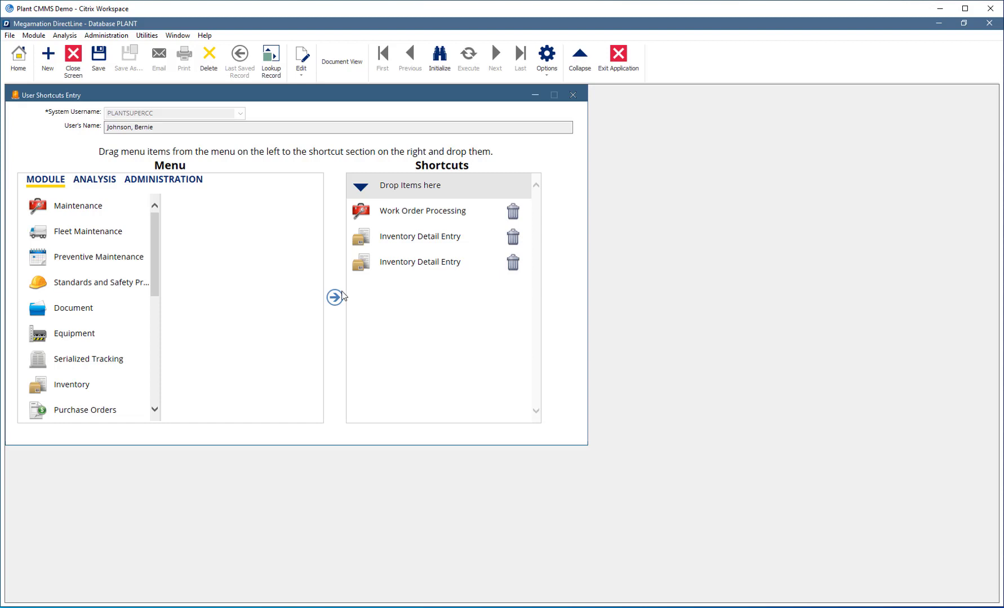
{"action": "left_click", "coordinate": [513, 213]}
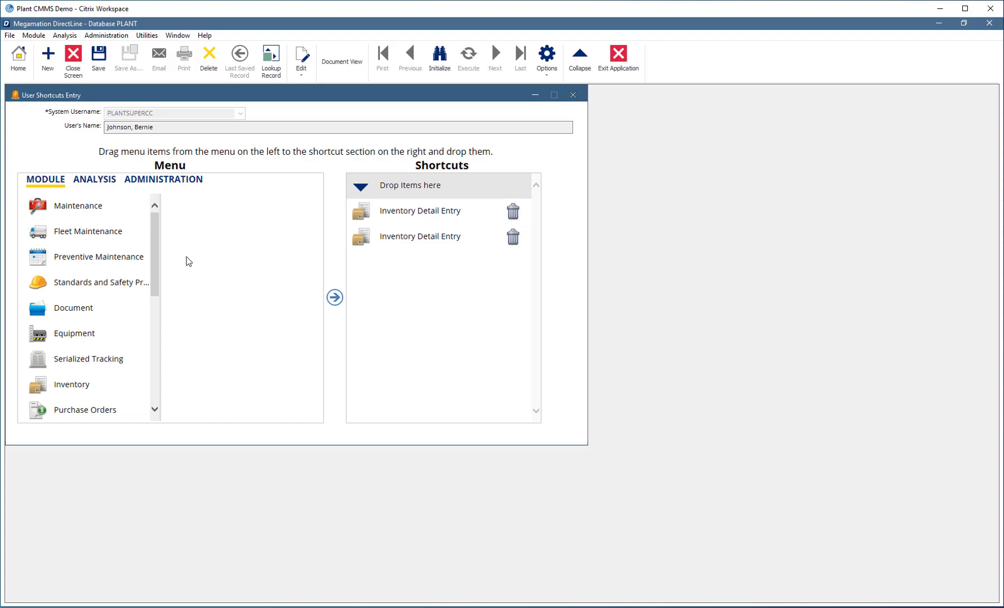
{"action": "left_click", "coordinate": [99, 212]}
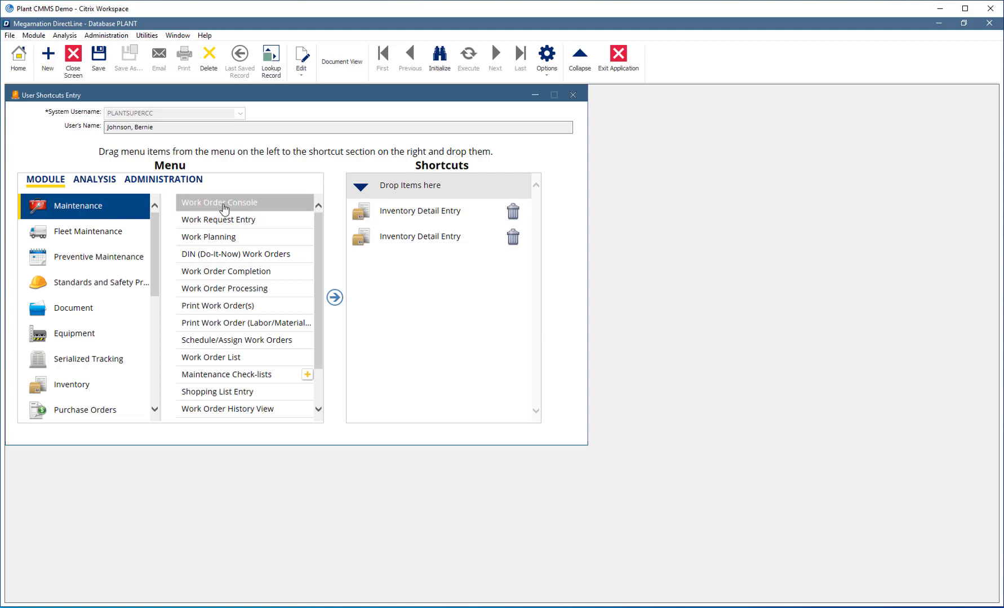
{"action": "left_click_drag", "start_coordinate": [224, 208], "coordinate": [412, 225]}
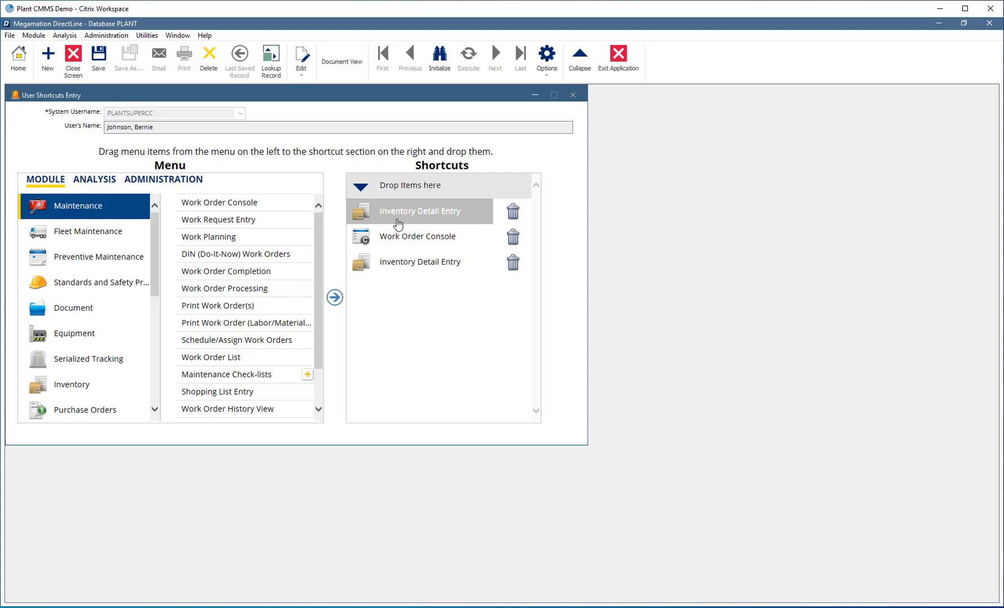
{"action": "left_click_drag", "start_coordinate": [421, 216], "coordinate": [417, 263]}
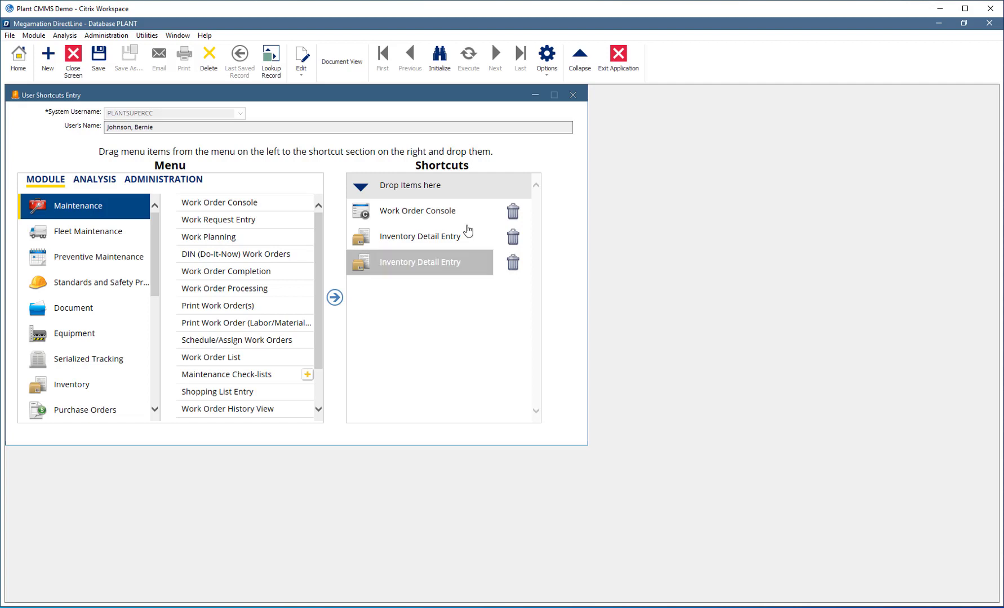
{"action": "left_click", "coordinate": [99, 66]}
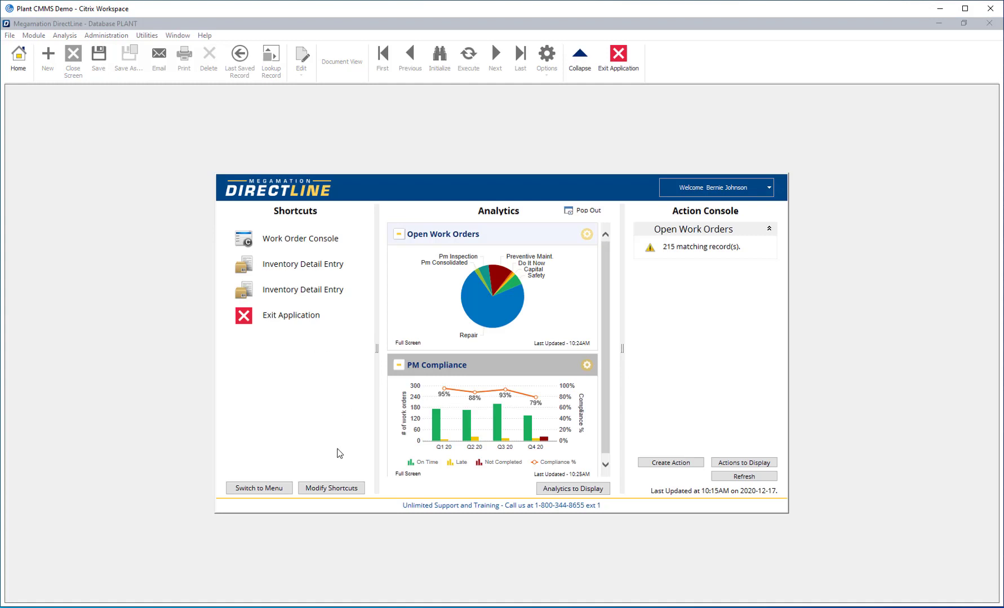
{"action": "left_click", "coordinate": [256, 490]}
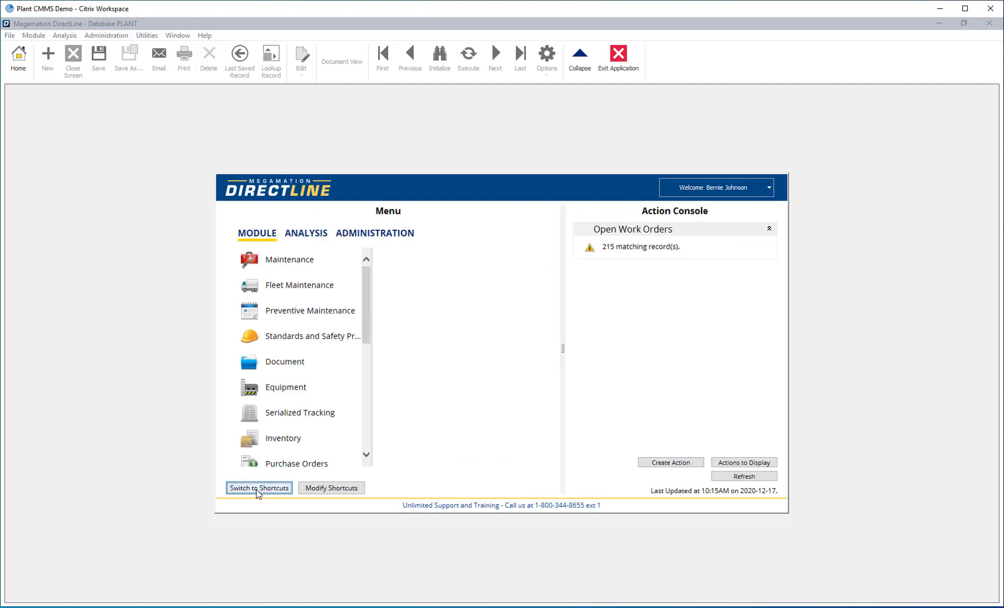
{"action": "left_click", "coordinate": [302, 264]}
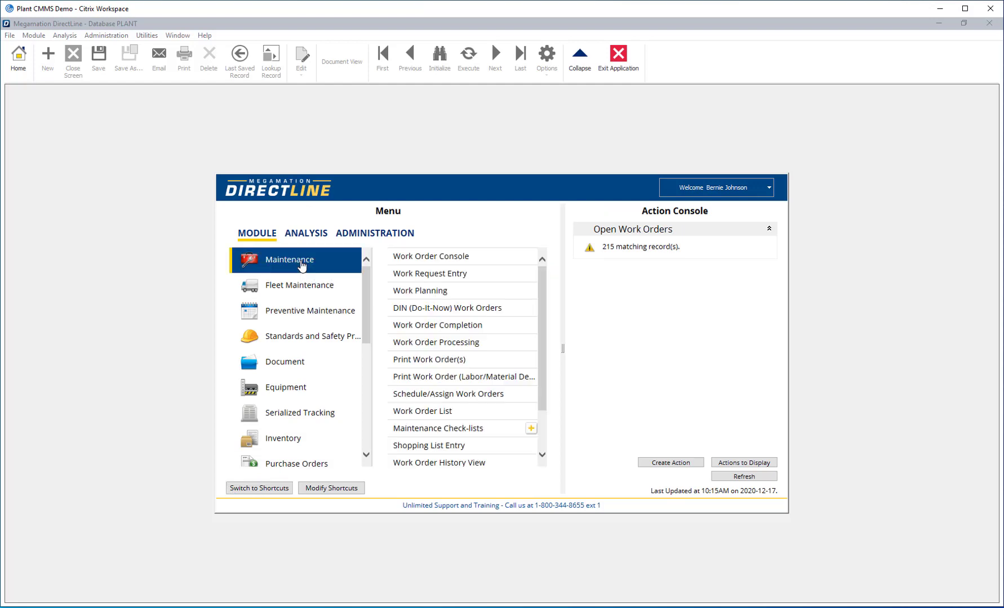
{"action": "left_click", "coordinate": [432, 274]}
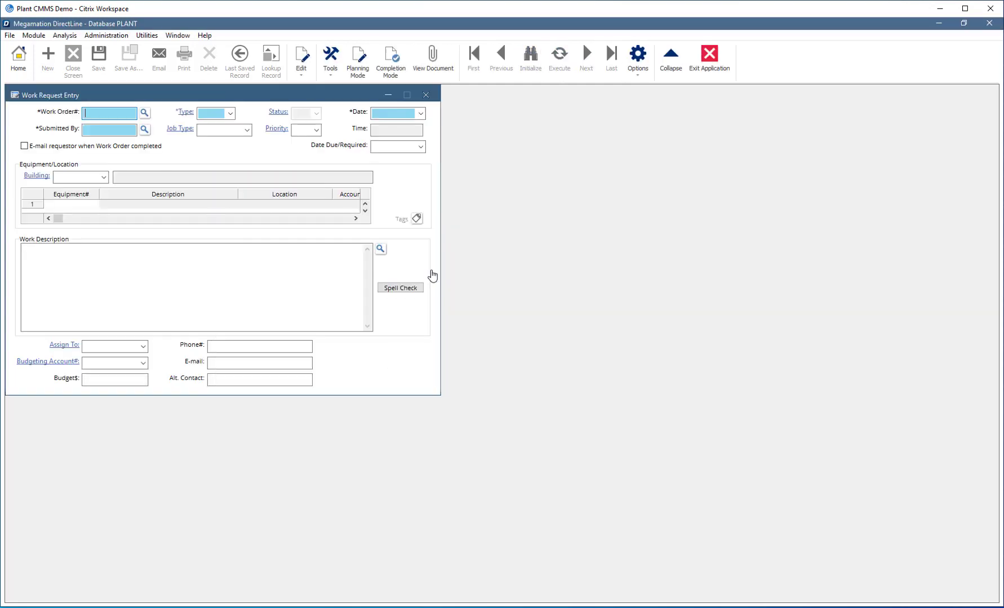
{"action": "left_click", "coordinate": [427, 95]}
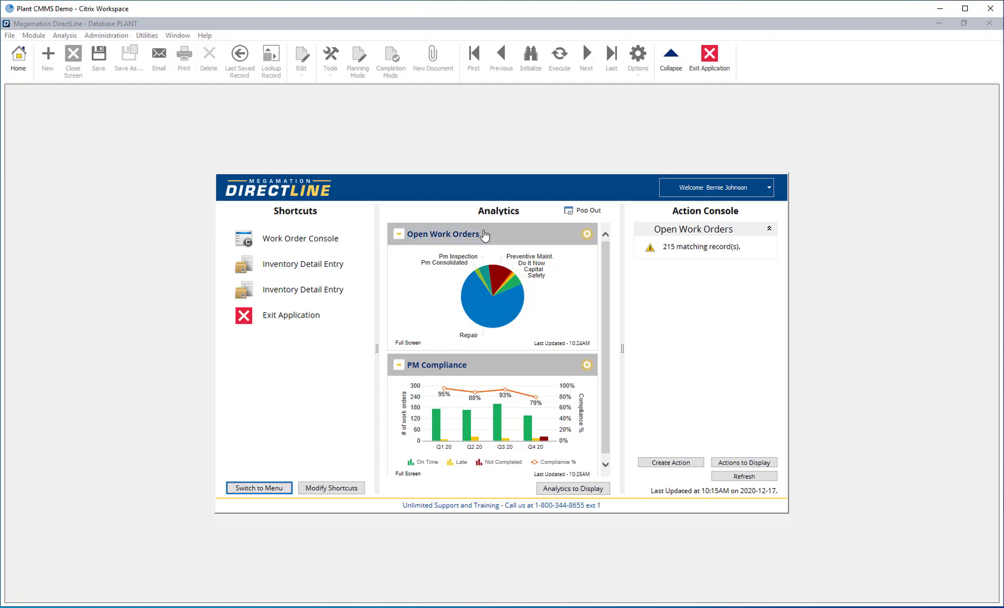
View, then close, the list of open Repair work orders behind the pie's Repair slice
{"action": "mouse_move", "coordinate": [472, 281]}
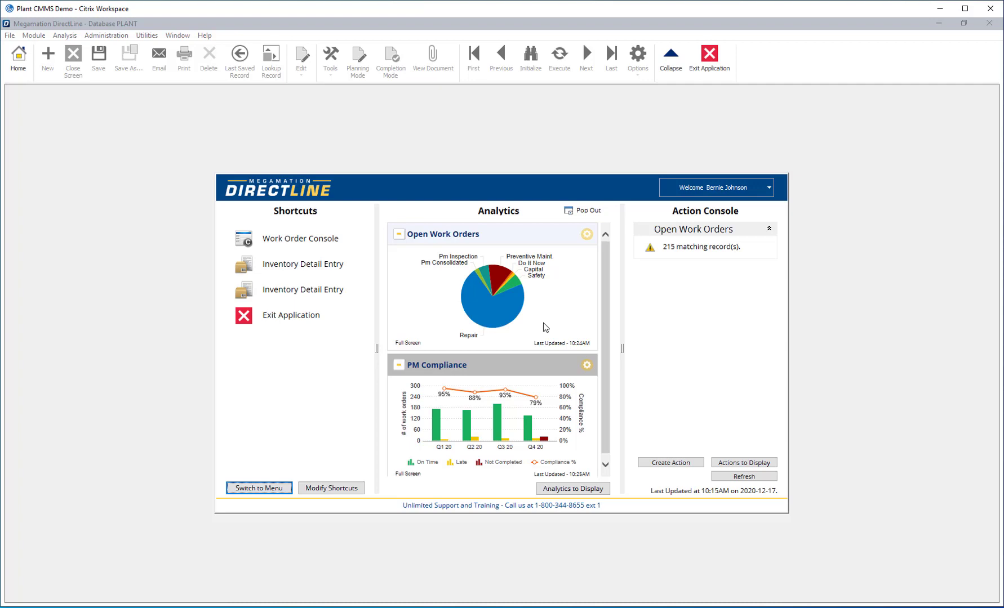
{"action": "mouse_move", "coordinate": [524, 319]}
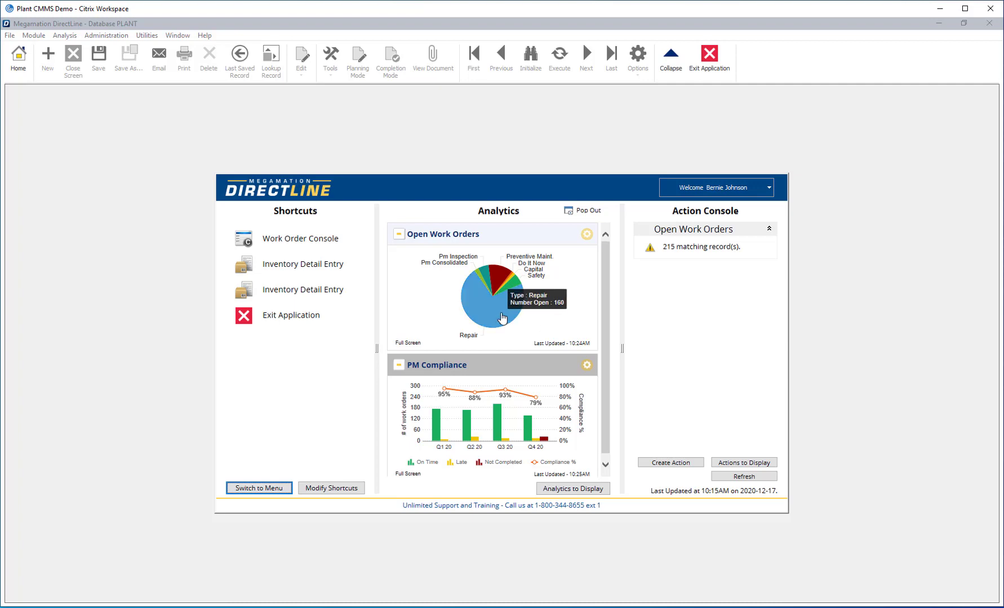
{"action": "left_click", "coordinate": [502, 319]}
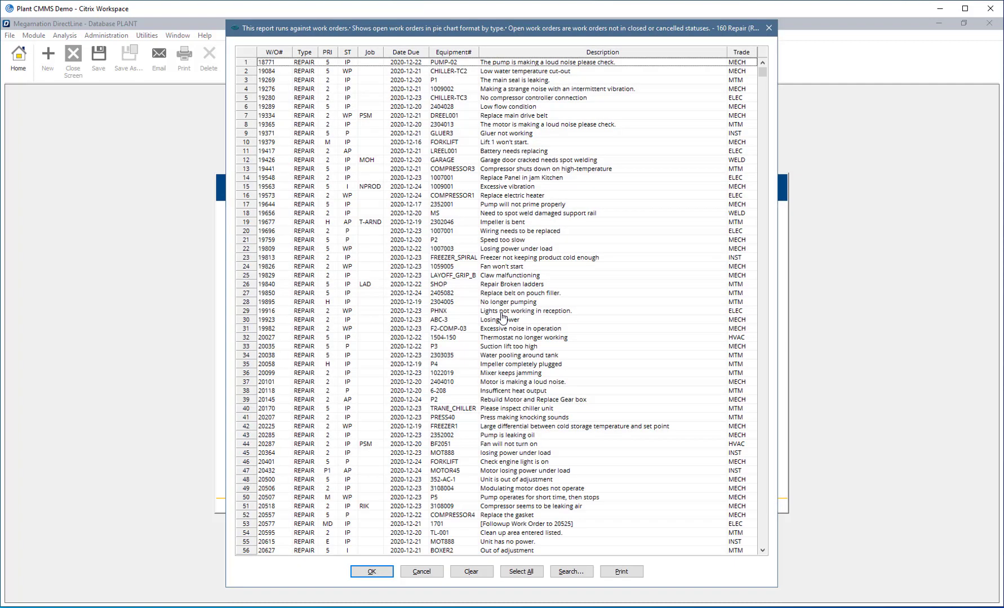
{"action": "left_click", "coordinate": [768, 29]}
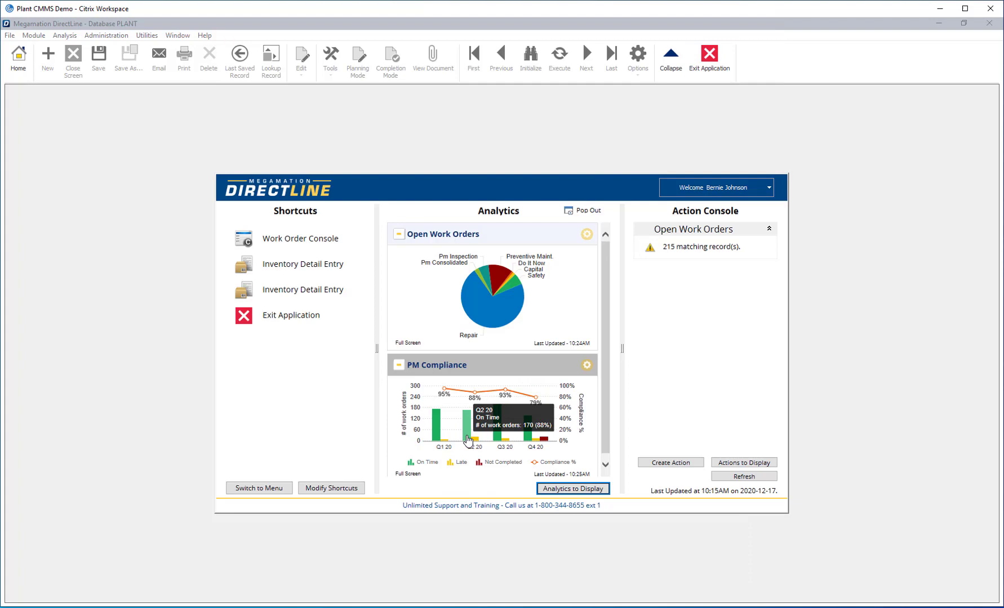
Drill PM Compliance down to APR–JUN 20 monthly bars and review the MAY 20 work orders
{"action": "left_click", "coordinate": [467, 440]}
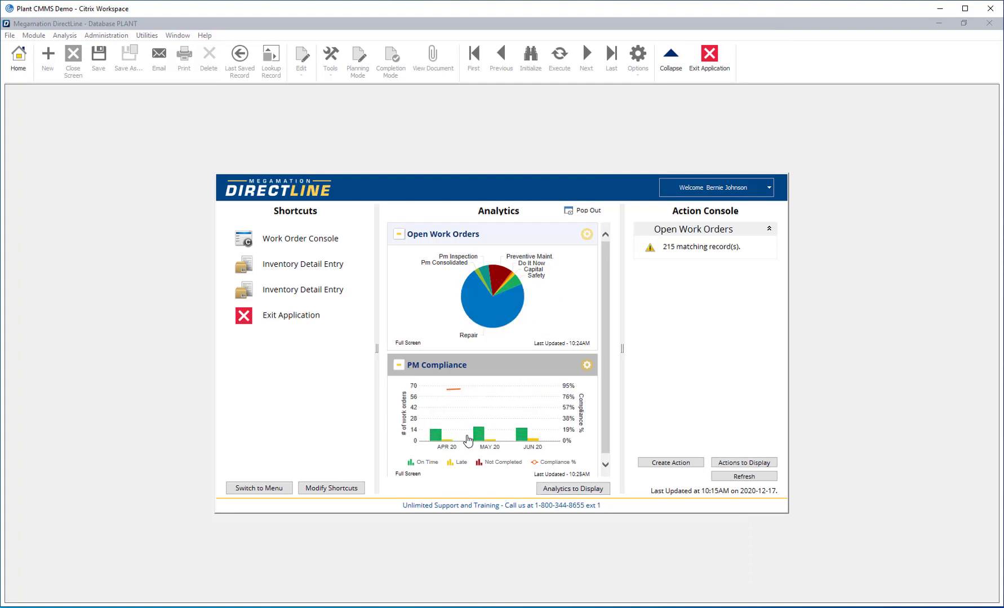
{"action": "left_click", "coordinate": [480, 421]}
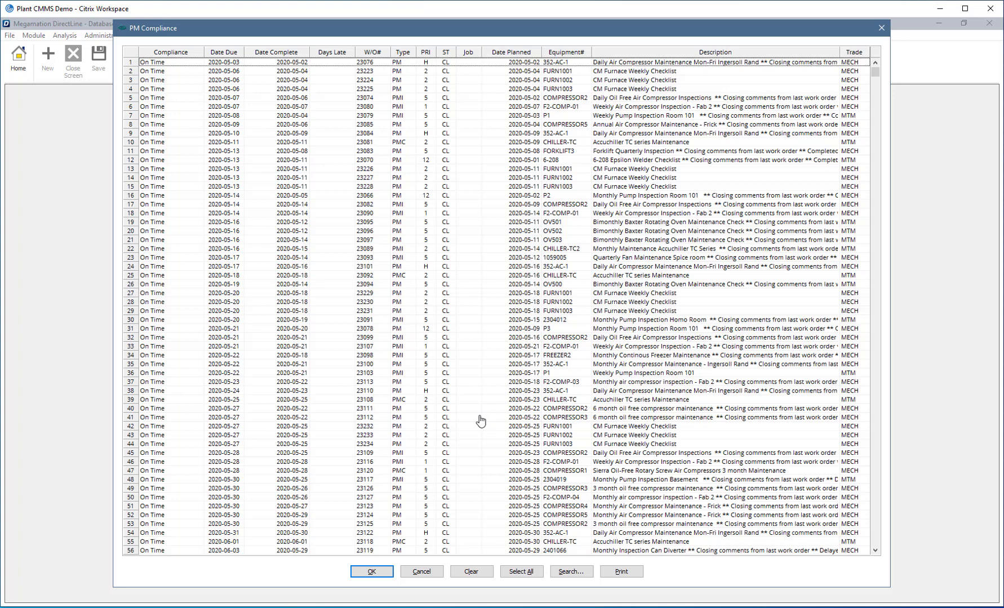
{"action": "left_click", "coordinate": [422, 573]}
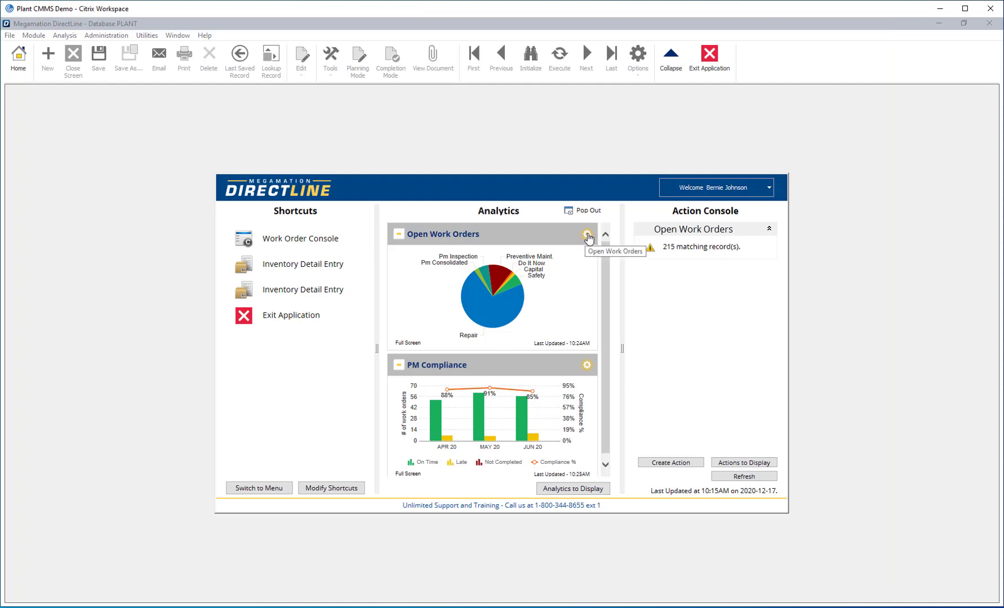
{"action": "left_click", "coordinate": [587, 235]}
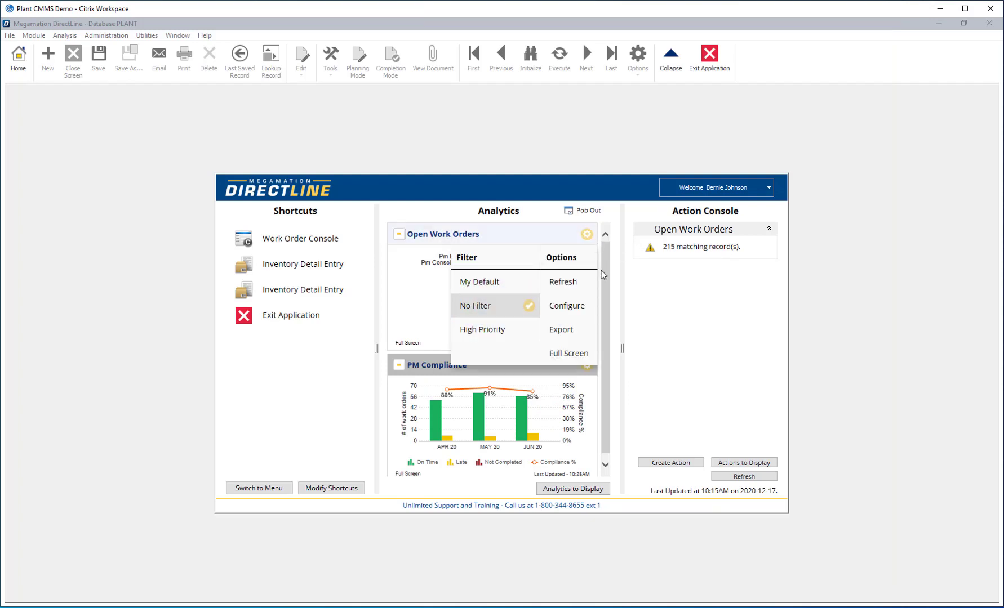
{"action": "left_click", "coordinate": [571, 333]}
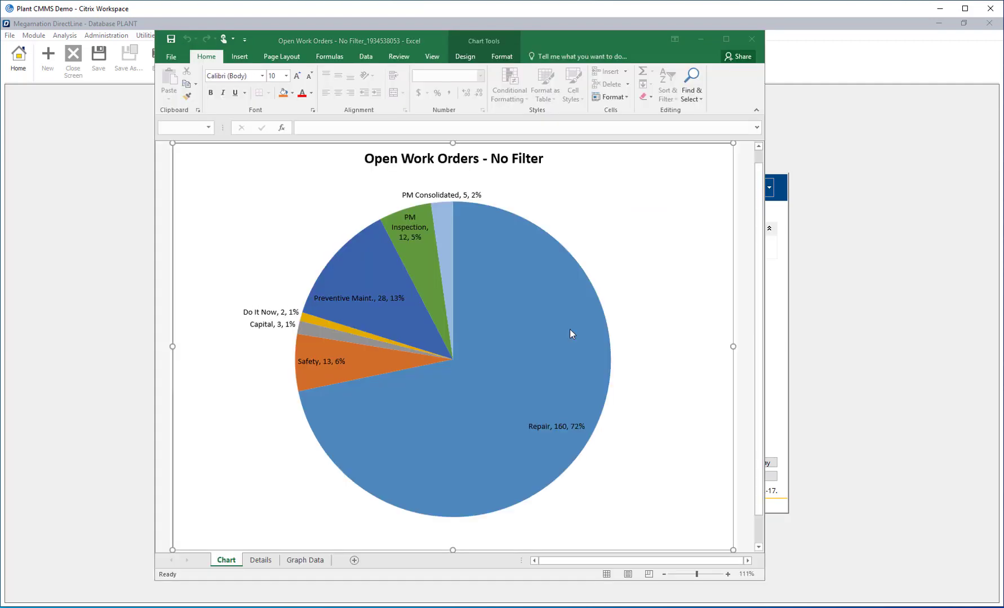
{"action": "left_click", "coordinate": [261, 561]}
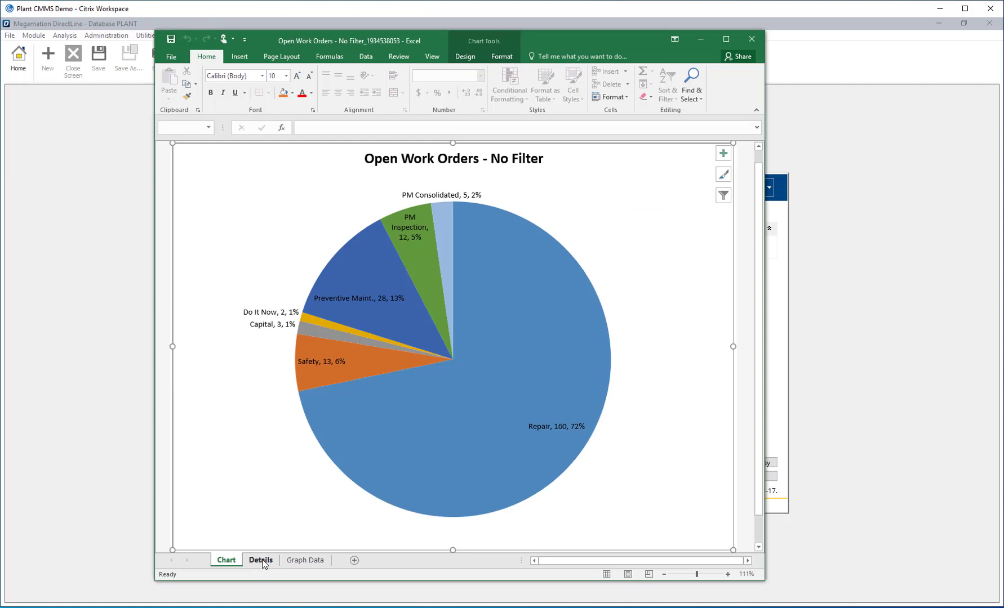
{"action": "left_click", "coordinate": [261, 561]}
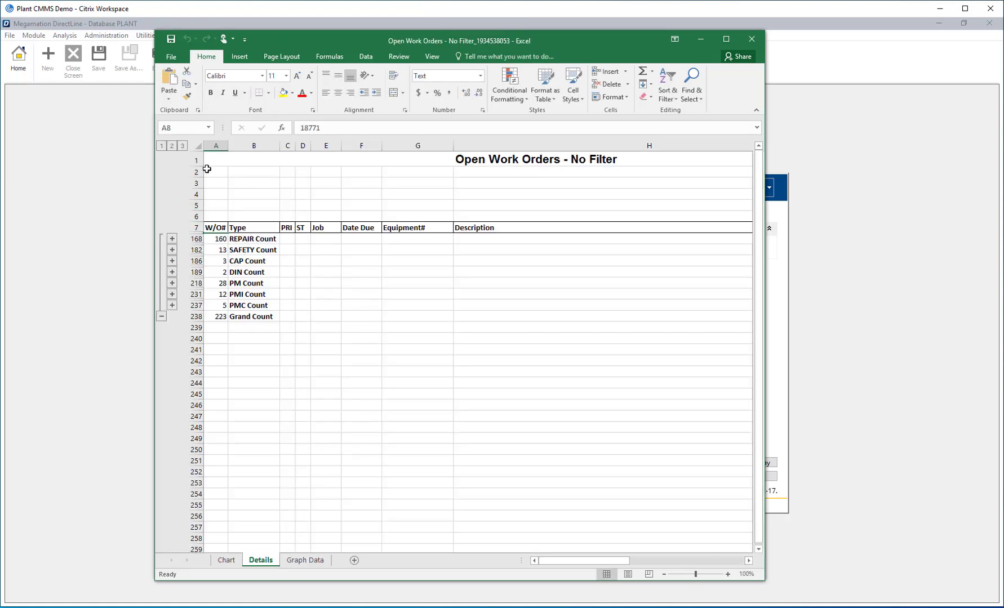
{"action": "left_click", "coordinate": [182, 149]}
{"action": "key", "text": "alt+F4"}
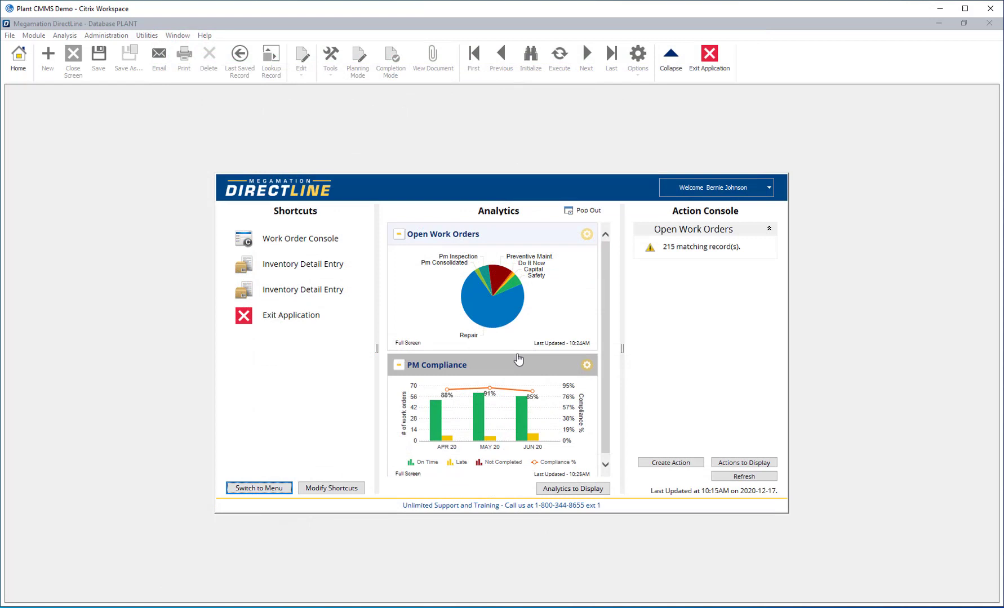
Open Analytics to Display and select Maintenance's Cancelled Work Orders to view its filters
{"action": "left_click", "coordinate": [581, 489]}
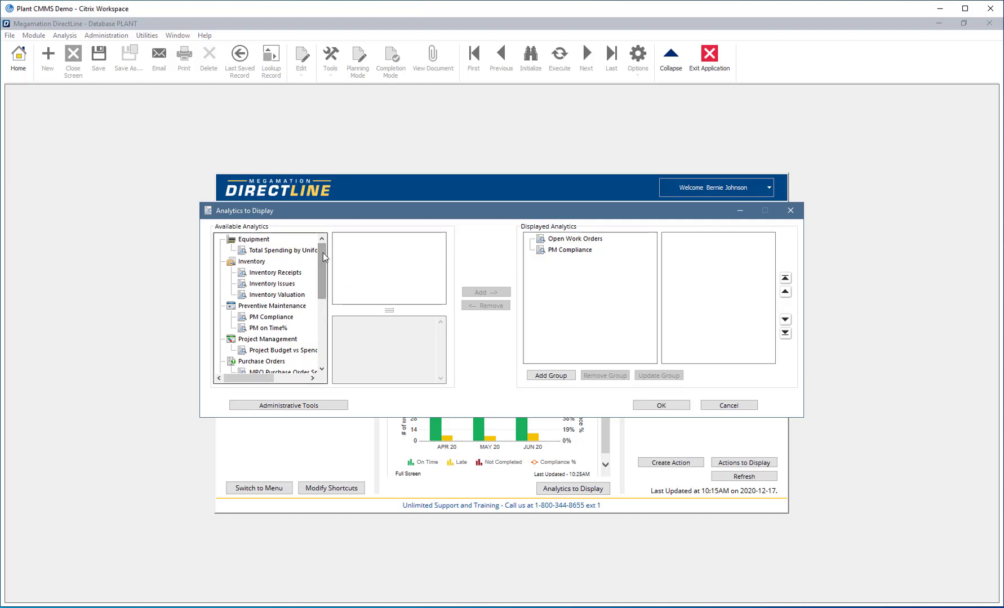
{"action": "left_click_drag", "start_coordinate": [324, 261], "coordinate": [272, 321]}
{"action": "left_click", "coordinate": [272, 319]}
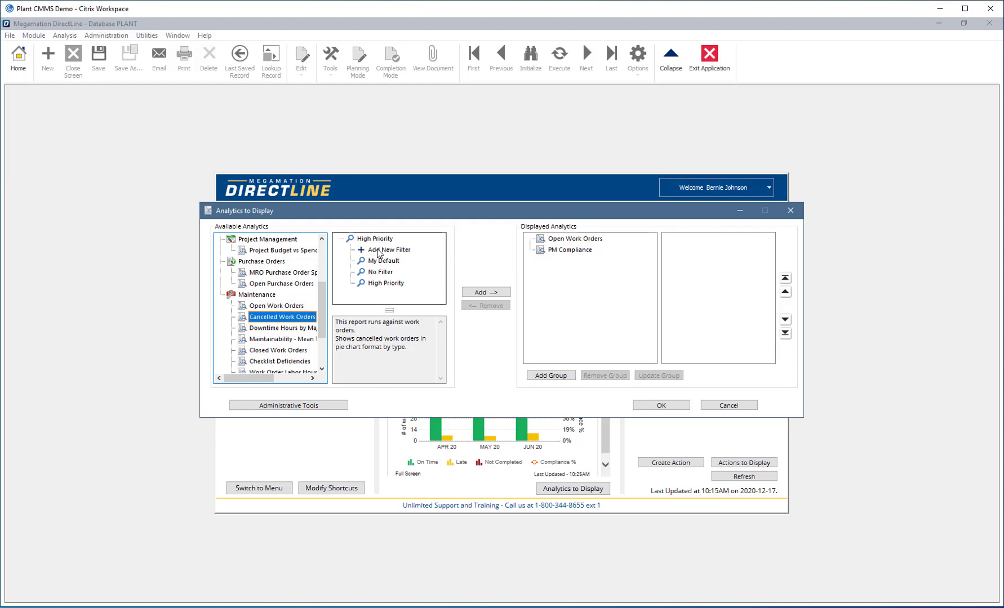
Start a new Cancelled Work Orders filter named 'Safety WO' with work order type SAFETY
{"action": "double_click", "coordinate": [377, 249]}
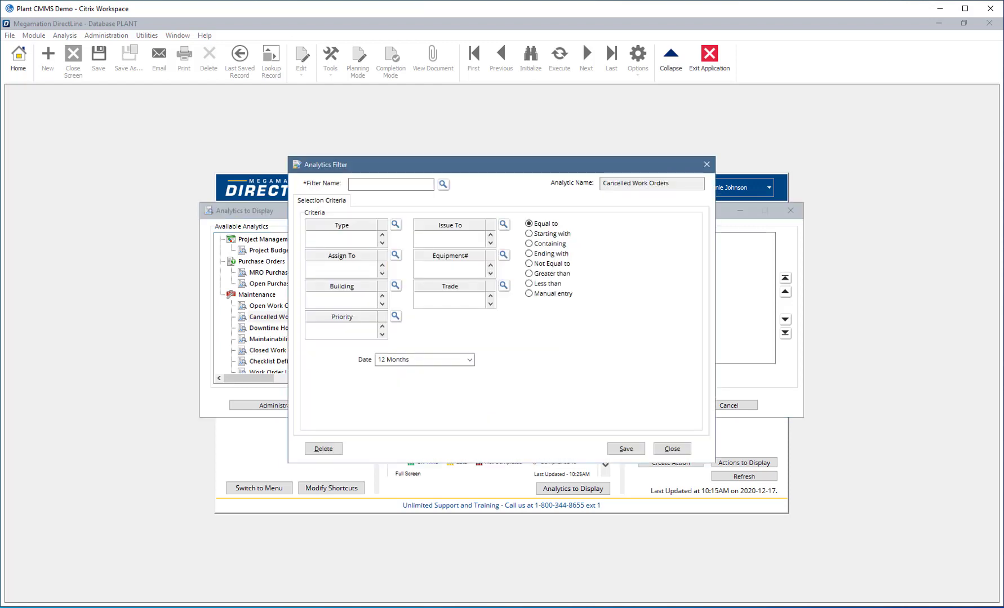
{"action": "left_click", "coordinate": [368, 185]}
{"action": "type", "text": "Safety WO"}
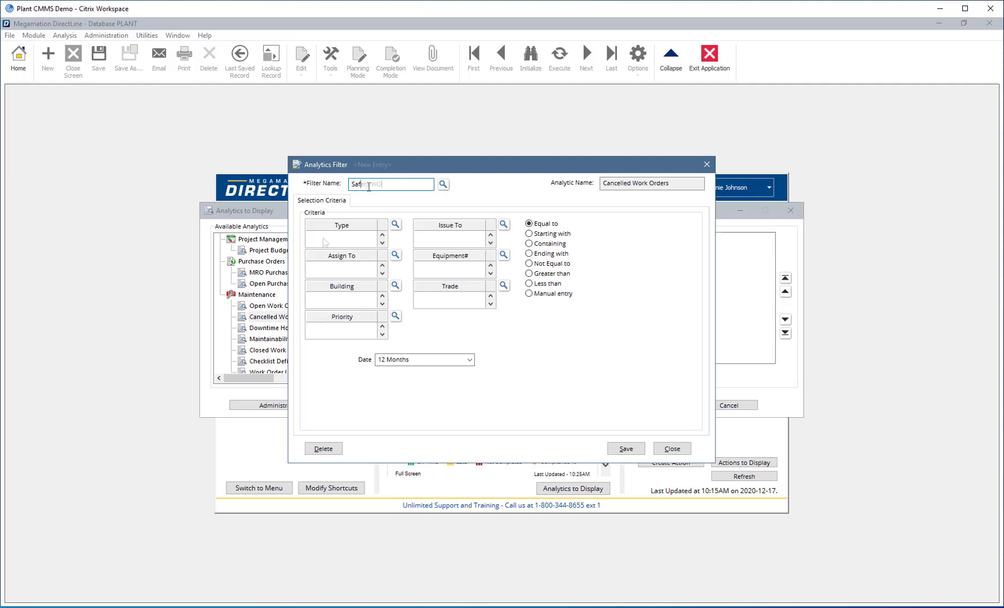
{"action": "left_click", "coordinate": [396, 225]}
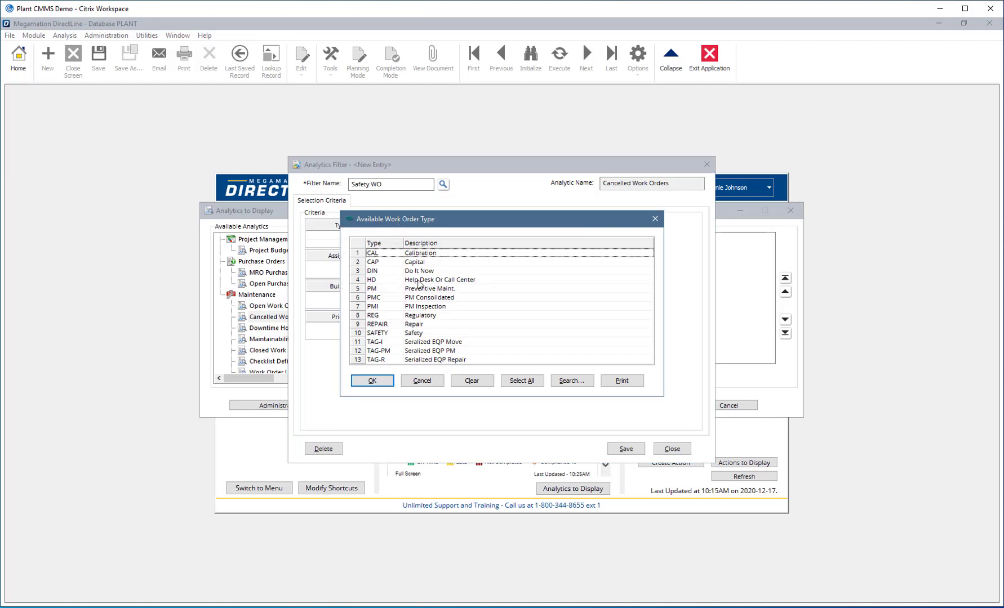
{"action": "left_click", "coordinate": [384, 333]}
{"action": "left_click", "coordinate": [372, 381]}
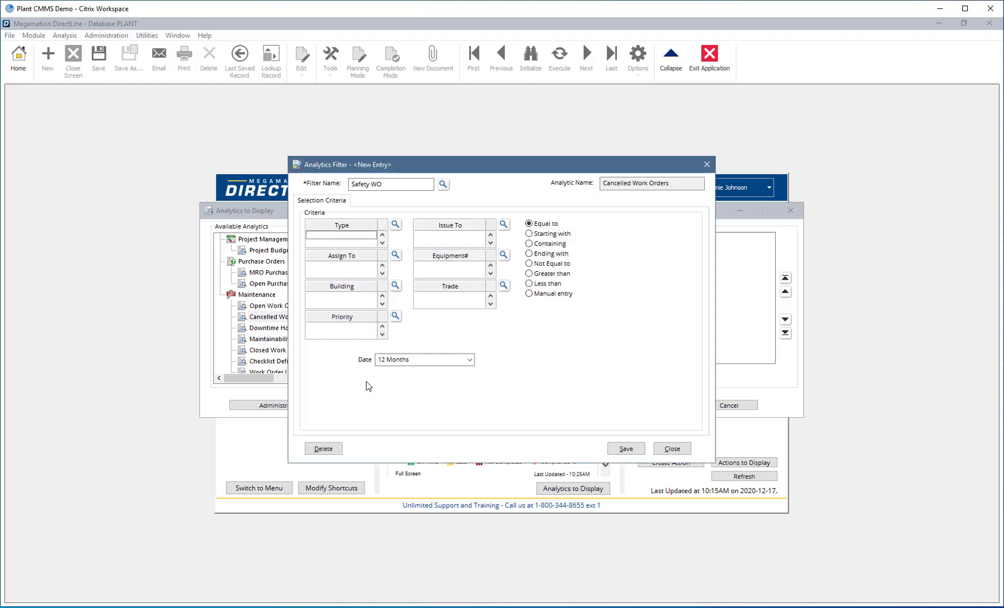
Limit the Safety WO filter to the last 2 months and save it
{"action": "left_click", "coordinate": [469, 360]}
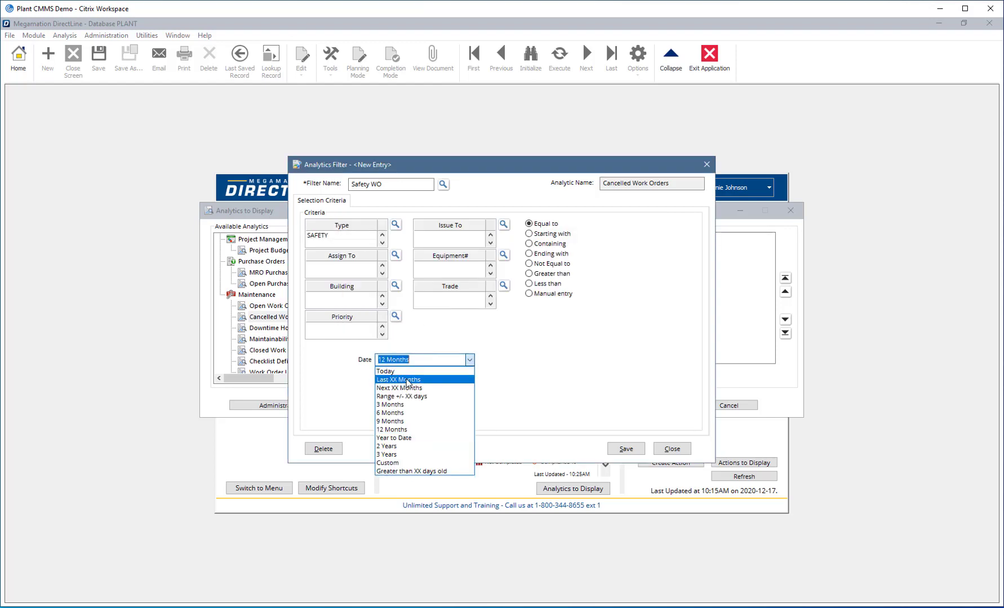
{"action": "left_click", "coordinate": [407, 381]}
{"action": "left_click", "coordinate": [493, 361]}
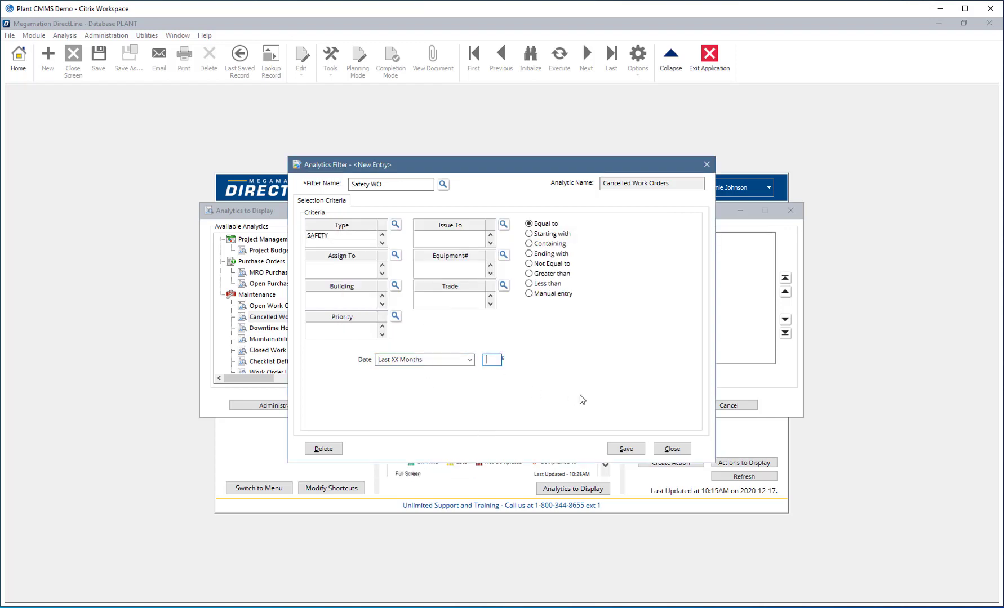
{"action": "type", "text": "2"}
{"action": "left_click", "coordinate": [626, 449]}
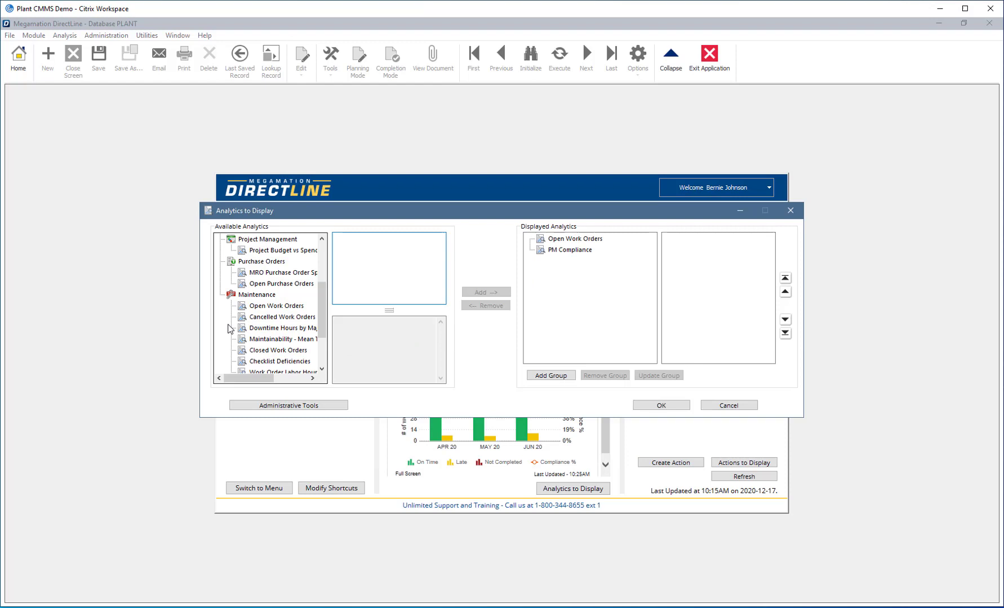
Add an Open Work Orders analytic using the Safety WO filter
{"action": "left_click", "coordinate": [270, 305]}
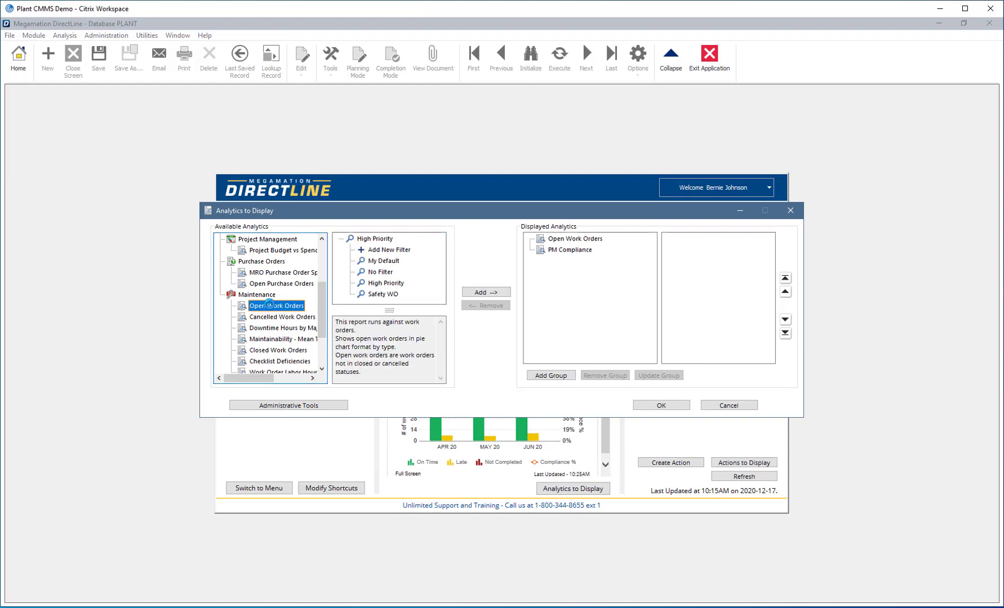
{"action": "left_click", "coordinate": [375, 295]}
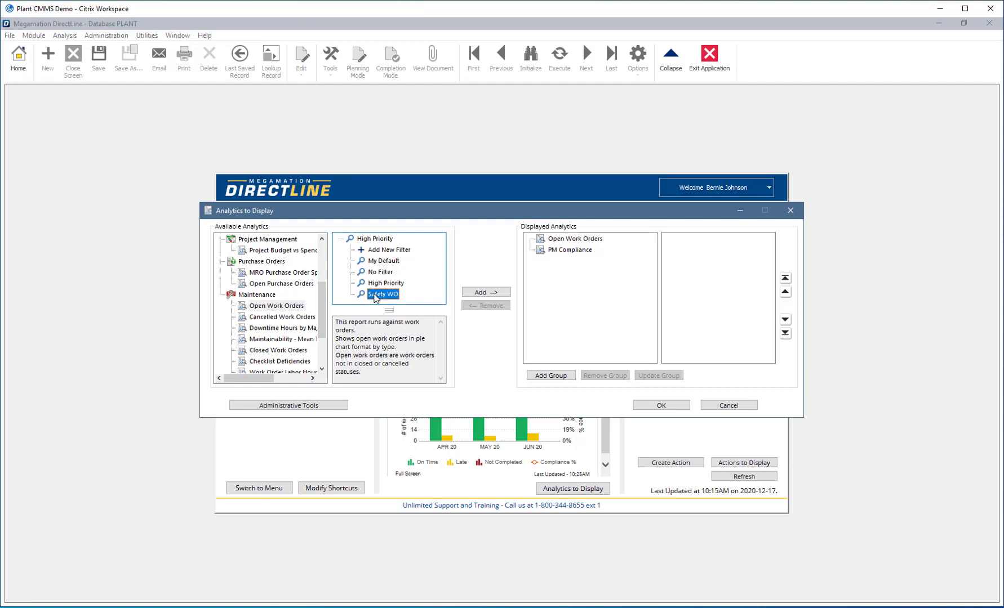
{"action": "left_click", "coordinate": [486, 293]}
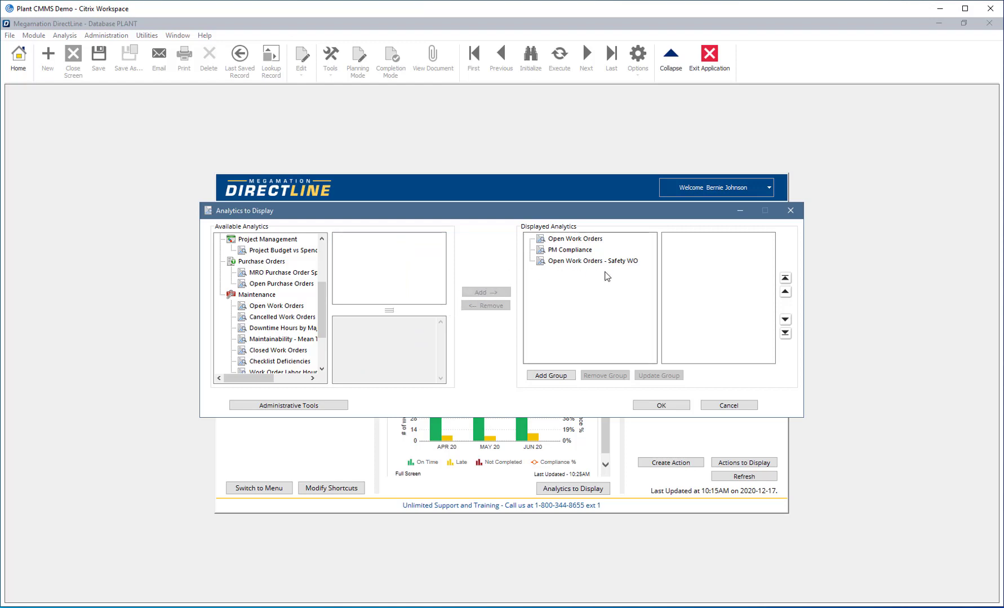
Give the displayed Open Work Orders analytic the High Priority filter and apply the changes
{"action": "left_click", "coordinate": [579, 249]}
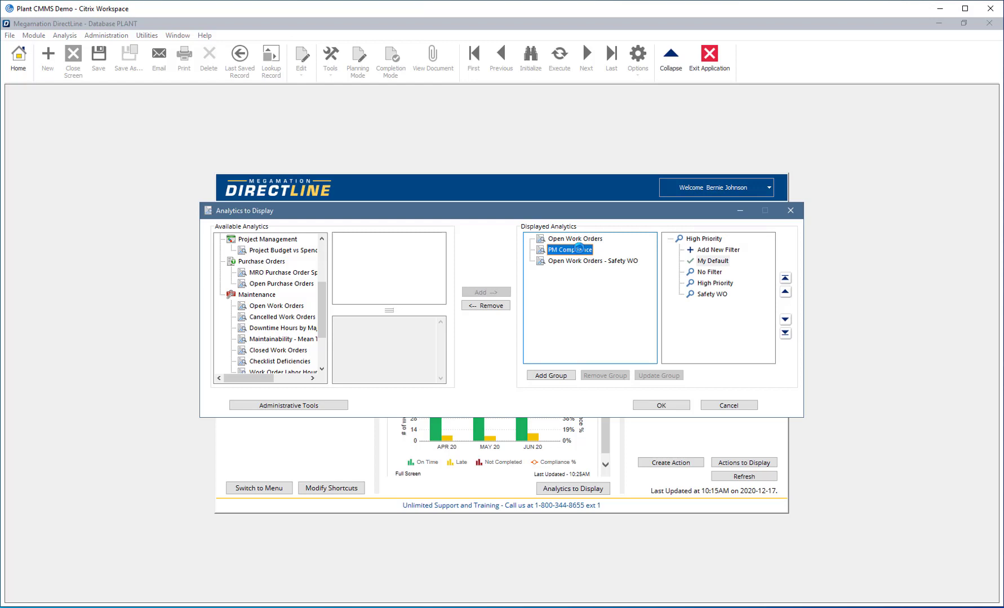
{"action": "key", "text": "Up"}
{"action": "left_click", "coordinate": [712, 283]}
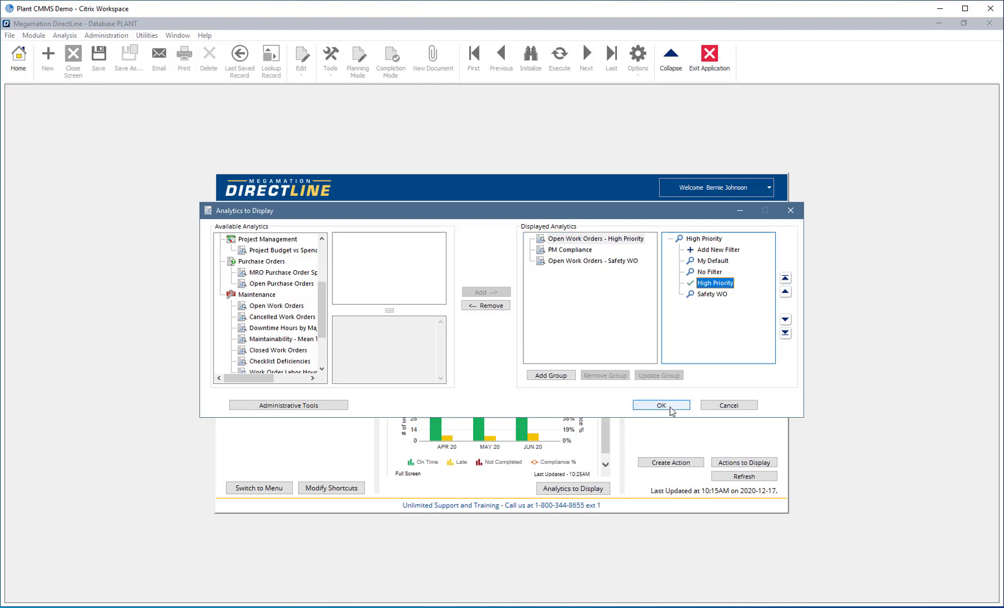
{"action": "left_click", "coordinate": [670, 407]}
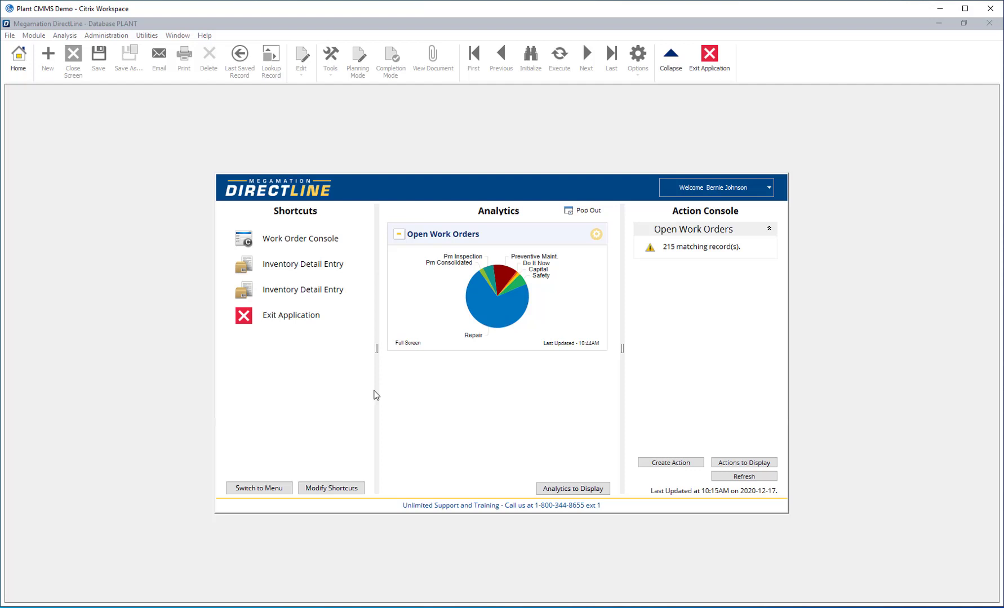
Create an analytics group named 'Serv and Maint', keeping it on Share Filter
{"action": "left_click", "coordinate": [570, 489]}
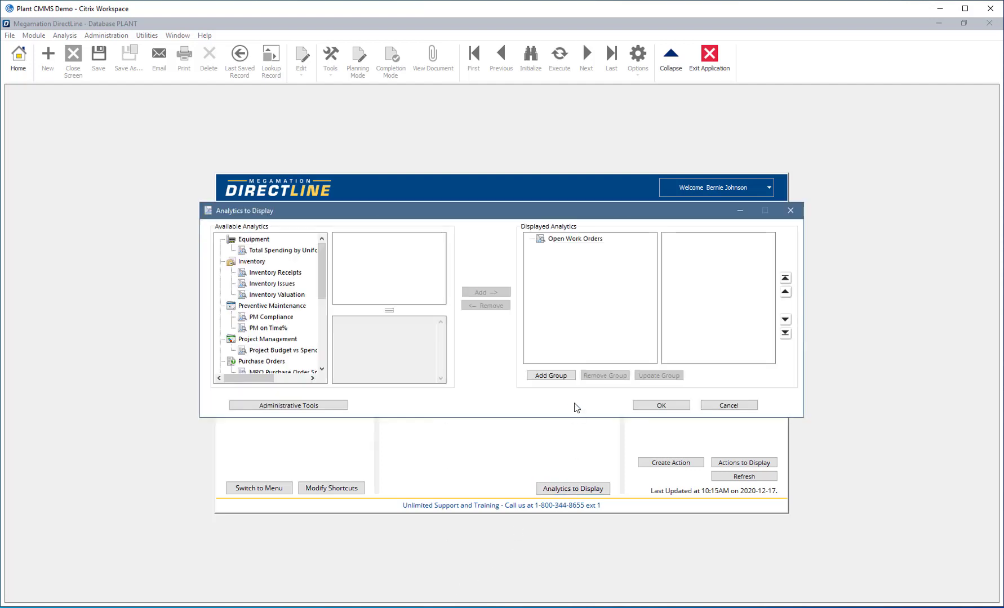
{"action": "left_click", "coordinate": [550, 377]}
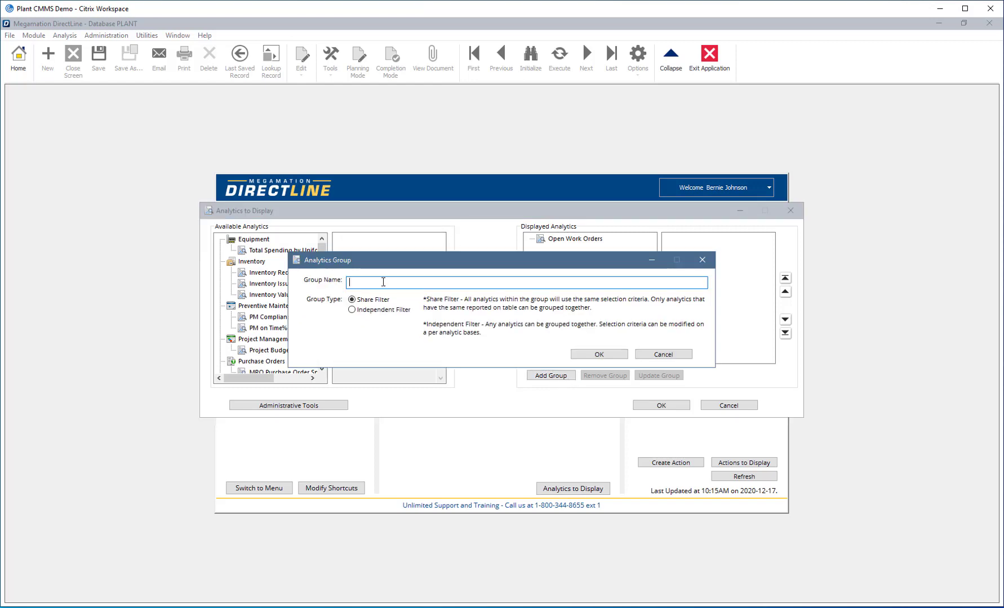
{"action": "type", "text": "Serv and Maint"}
{"action": "key", "text": "Tab"}
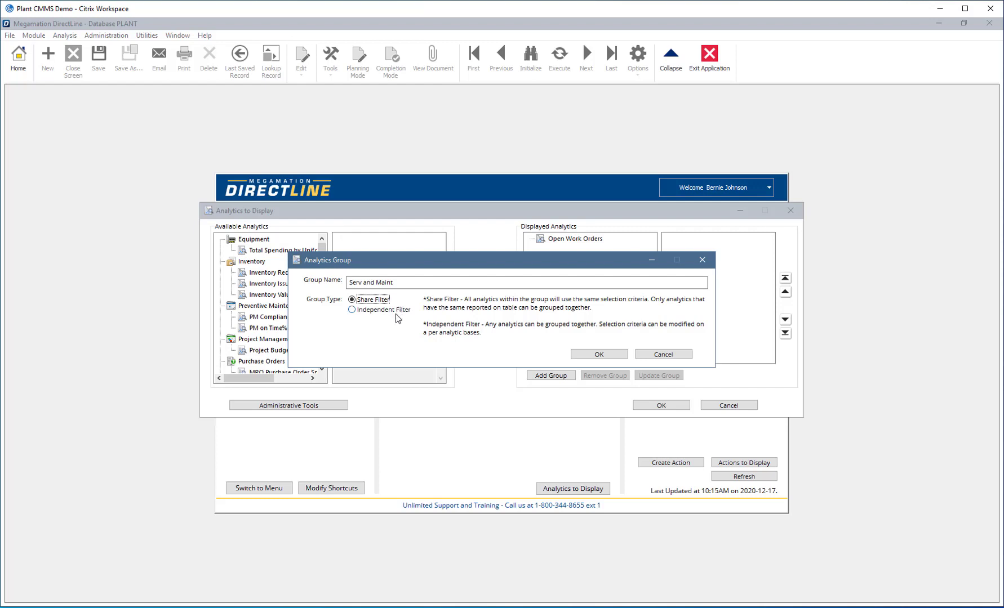
{"action": "left_click", "coordinate": [394, 311]}
{"action": "left_click", "coordinate": [357, 303]}
{"action": "left_click", "coordinate": [589, 355]}
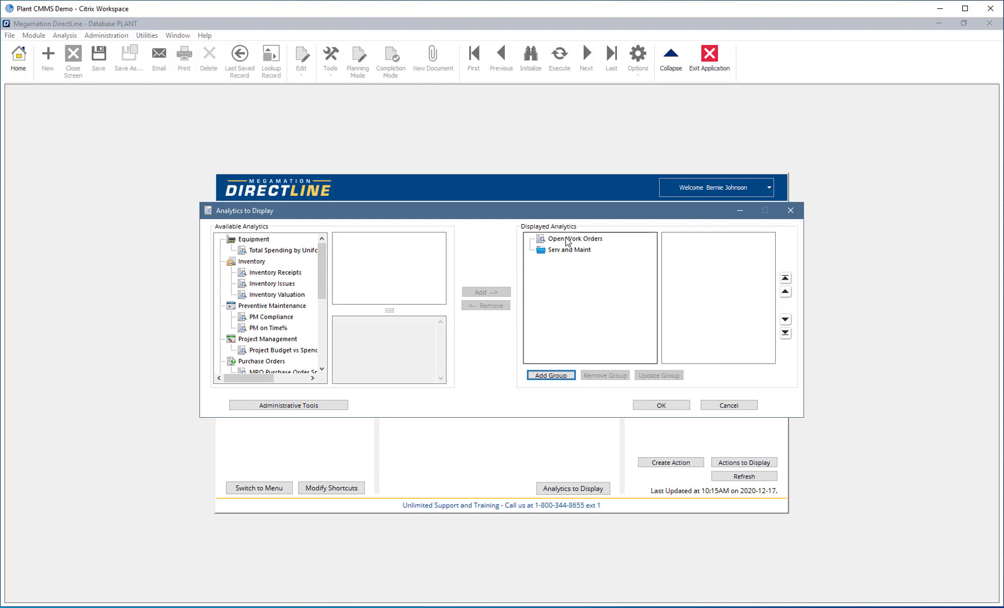
Put Open Work Orders and PM Compliance in the Serv and Maint group, filter it by Serv and Maint, and apply
{"action": "left_click_drag", "start_coordinate": [567, 243], "coordinate": [571, 261]}
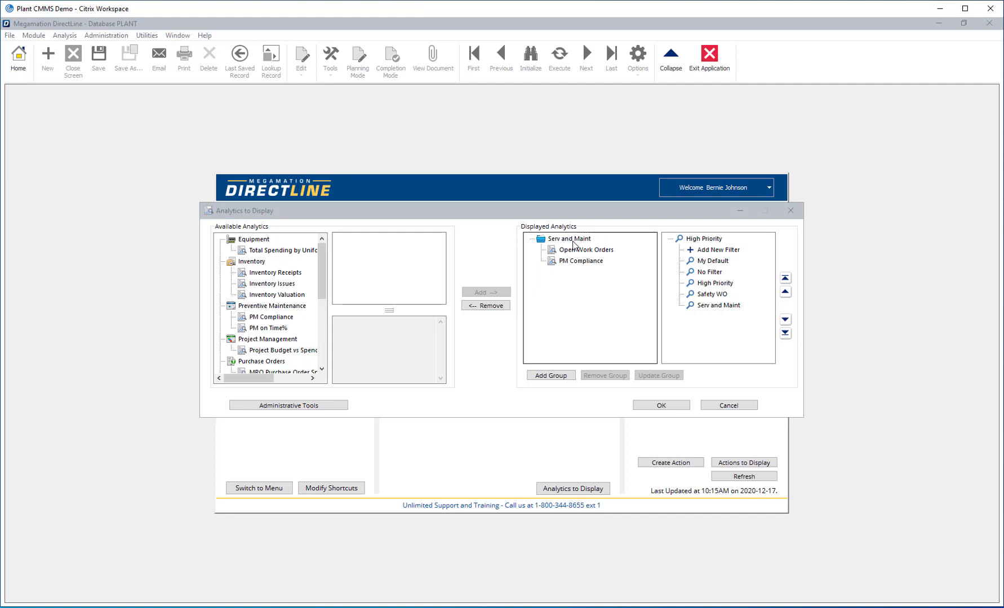
{"action": "left_click", "coordinate": [572, 240]}
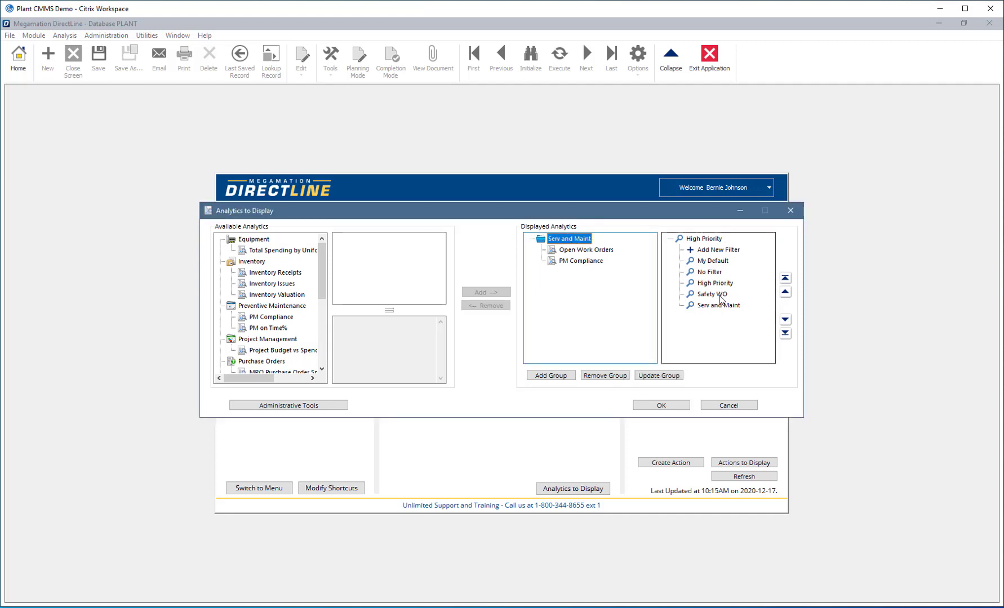
{"action": "left_click", "coordinate": [719, 305]}
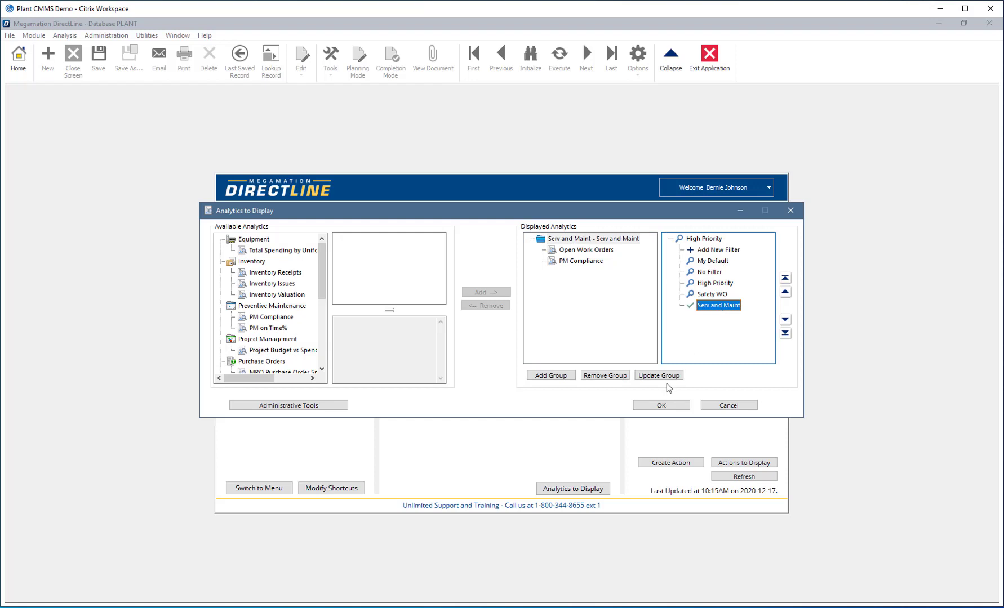
{"action": "left_click", "coordinate": [673, 406]}
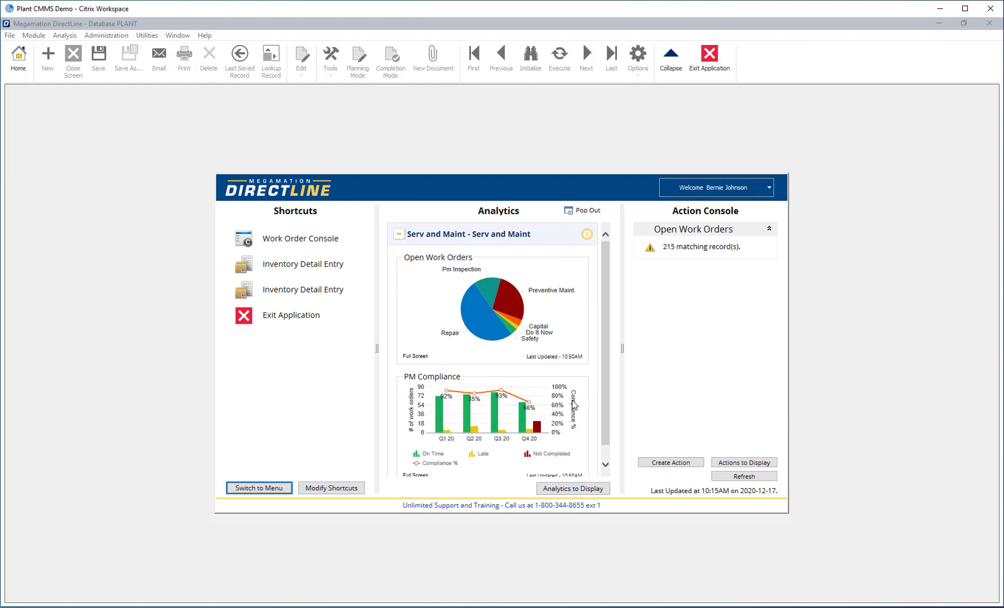
Switch the Serv and Maint group's filter to High Priority instead of Safety WO
{"action": "left_click", "coordinate": [587, 235]}
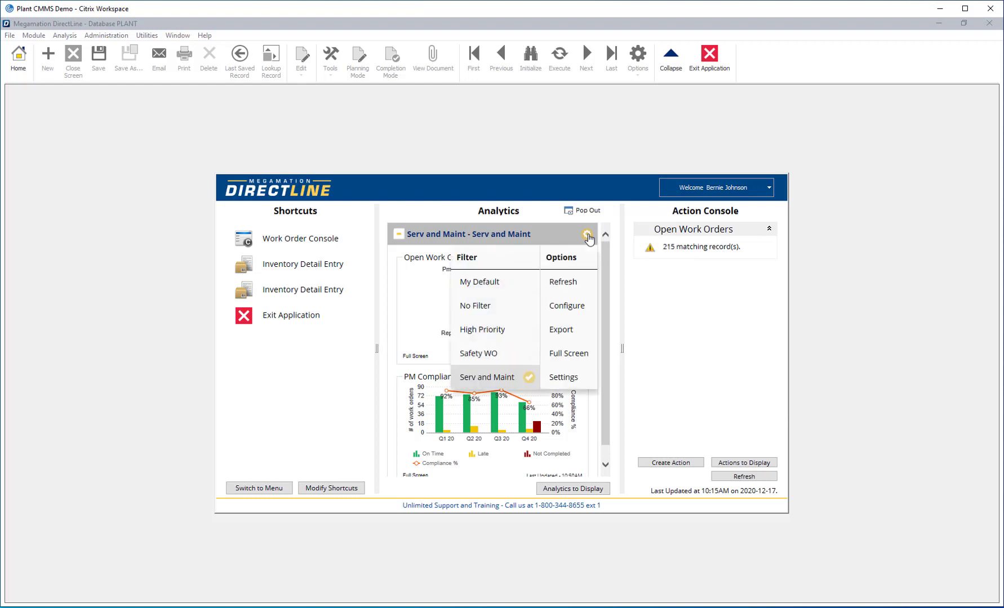
{"action": "left_click", "coordinate": [499, 341]}
{"action": "left_click", "coordinate": [497, 314]}
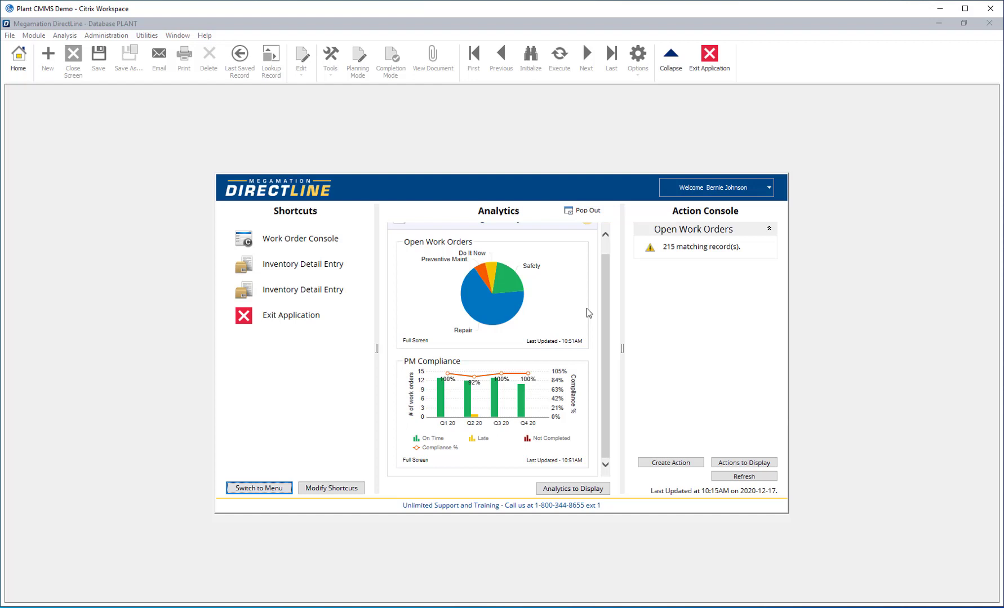
{"action": "scroll", "coordinate": [587, 308], "scroll_direction": "up", "scroll_amount": 1}
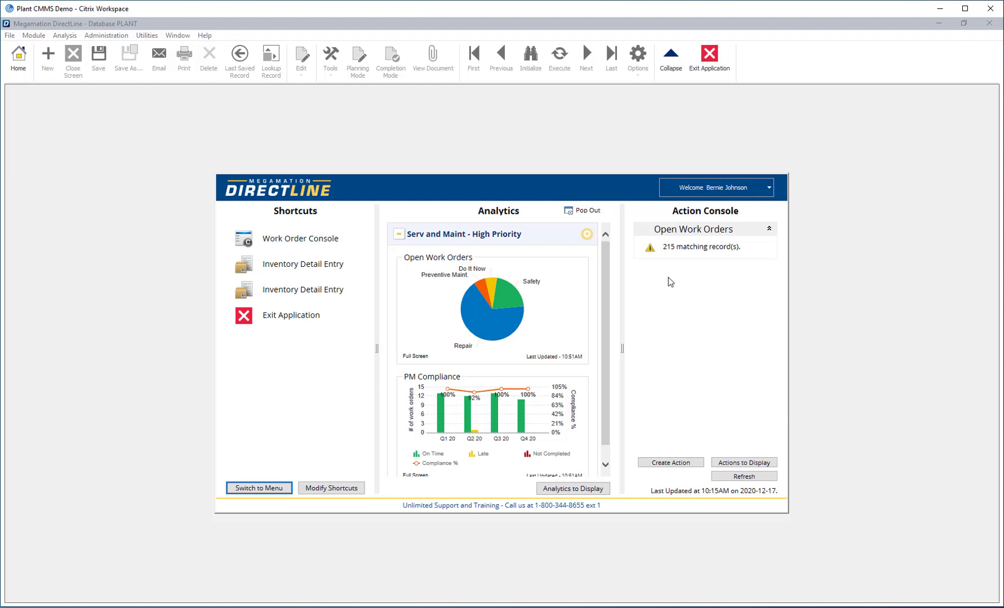
Add Quotes in NEW status to the Action Console and move it above Open Work Orders
{"action": "left_click", "coordinate": [757, 467]}
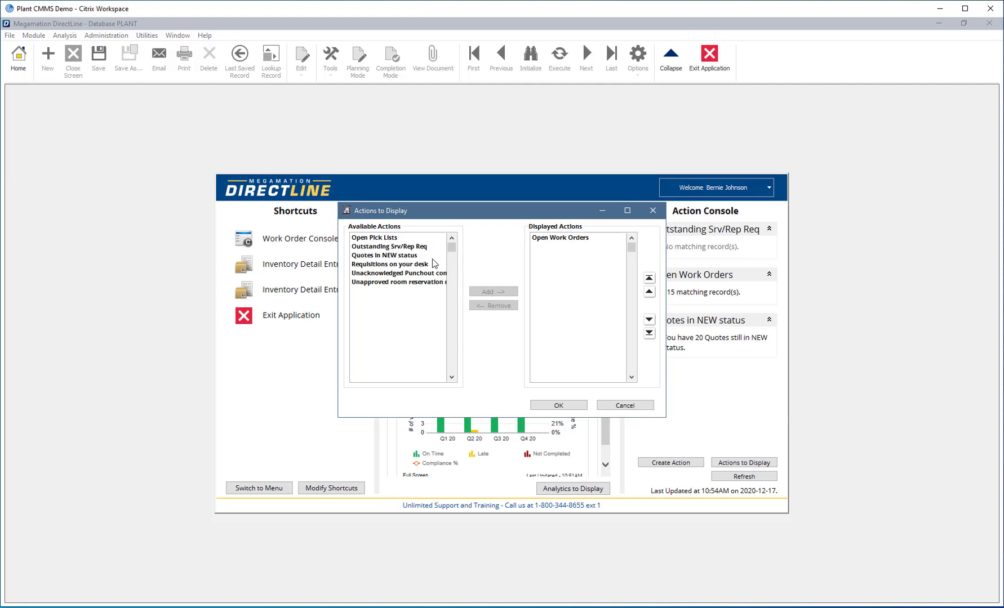
{"action": "left_click", "coordinate": [390, 256]}
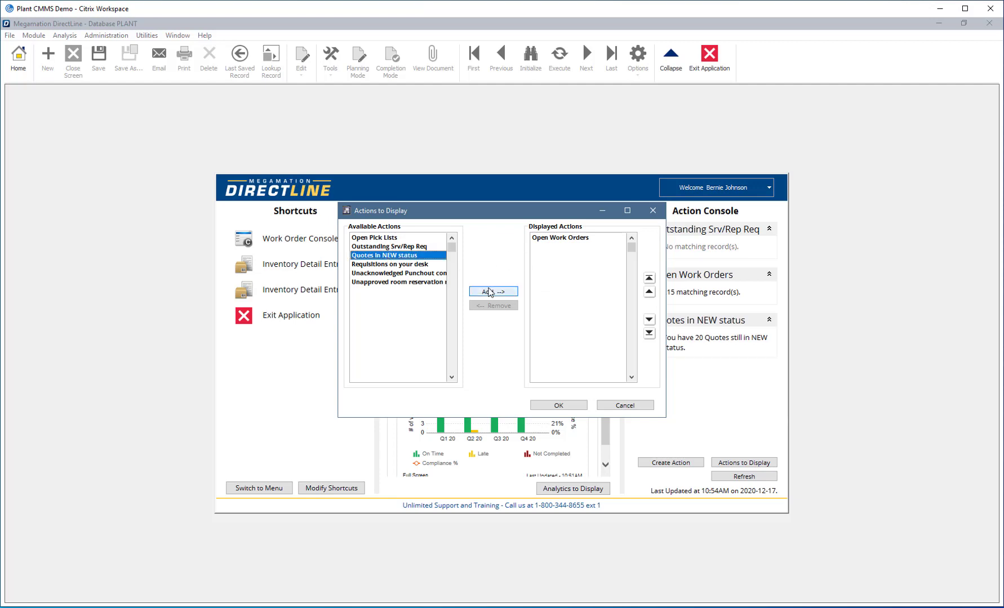
{"action": "left_click", "coordinate": [490, 291]}
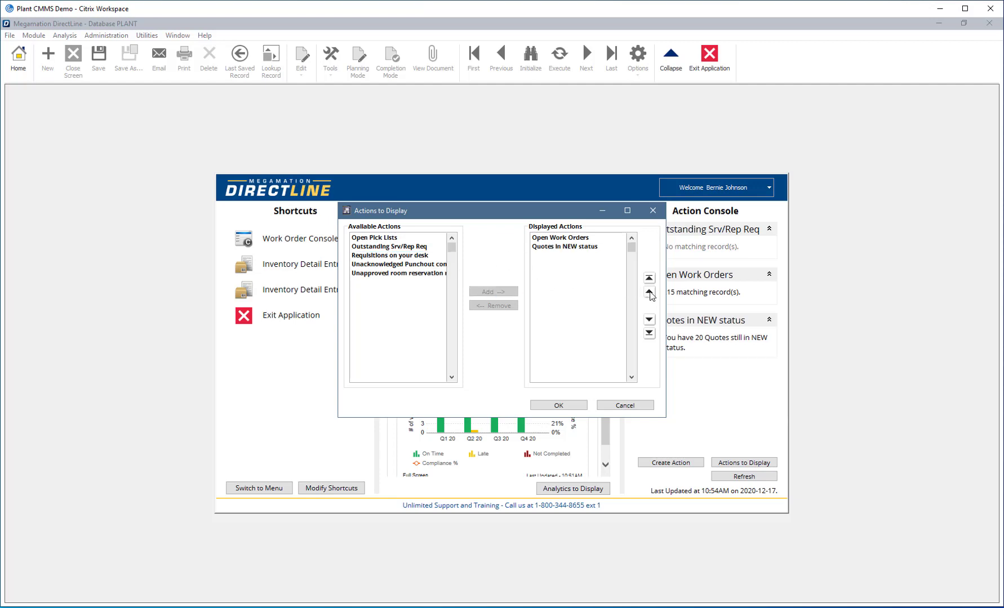
{"action": "left_click", "coordinate": [599, 248]}
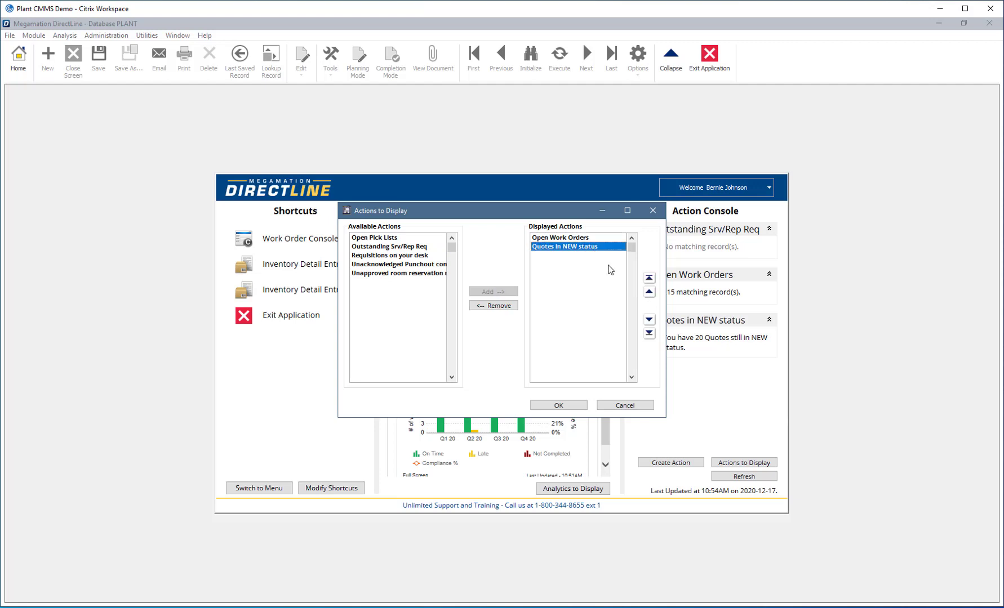
{"action": "left_click", "coordinate": [649, 292]}
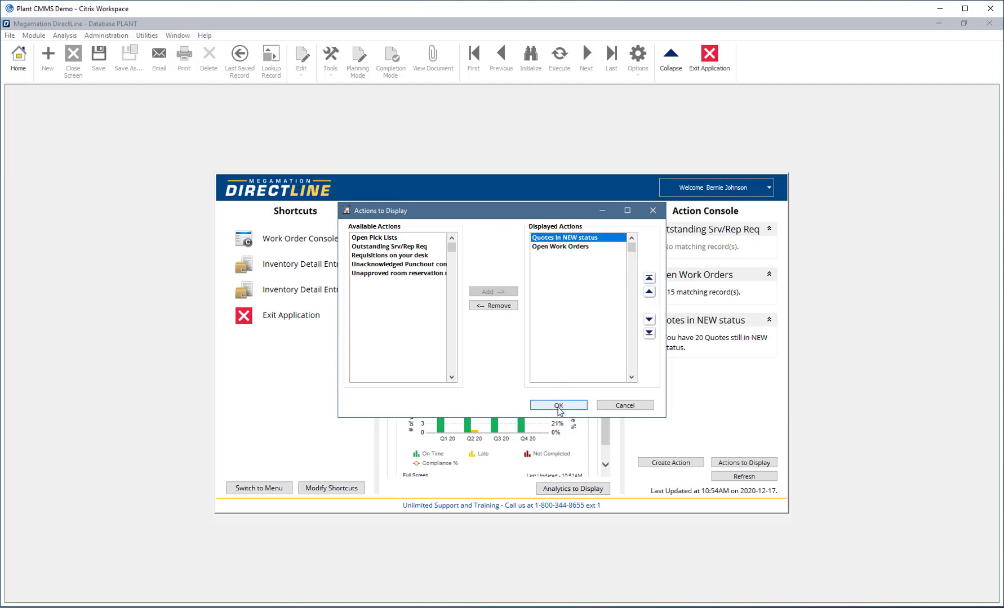
{"action": "left_click", "coordinate": [558, 406]}
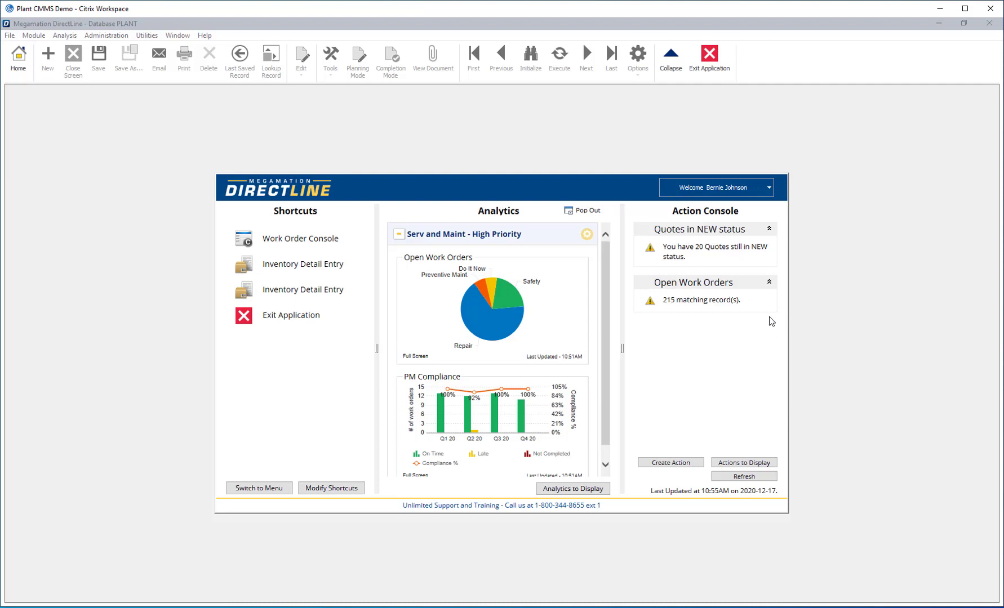
{"action": "left_click", "coordinate": [702, 301]}
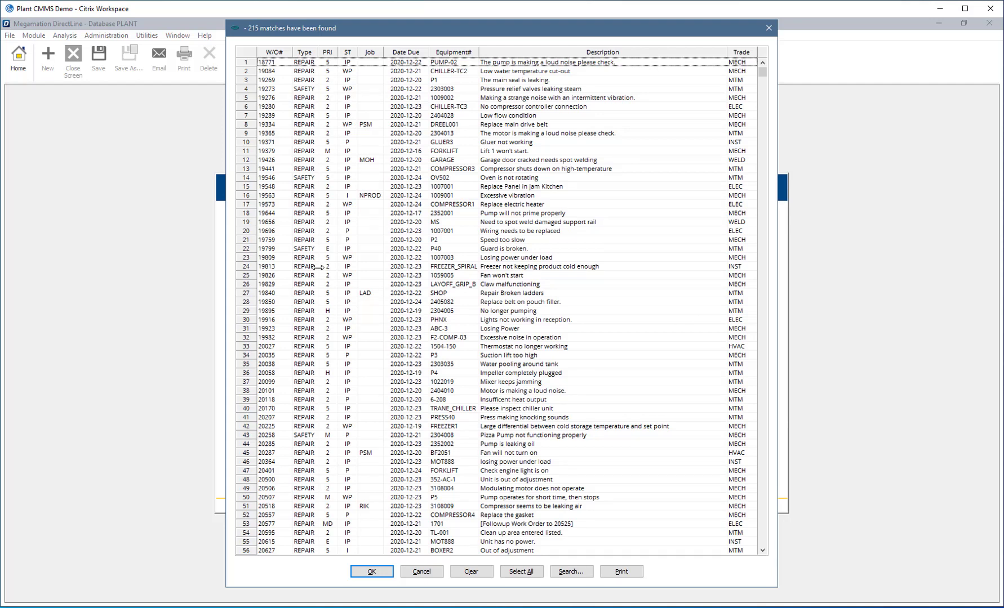
{"action": "left_click", "coordinate": [304, 294]}
{"action": "left_click", "coordinate": [308, 347], "text": "ctrl"}
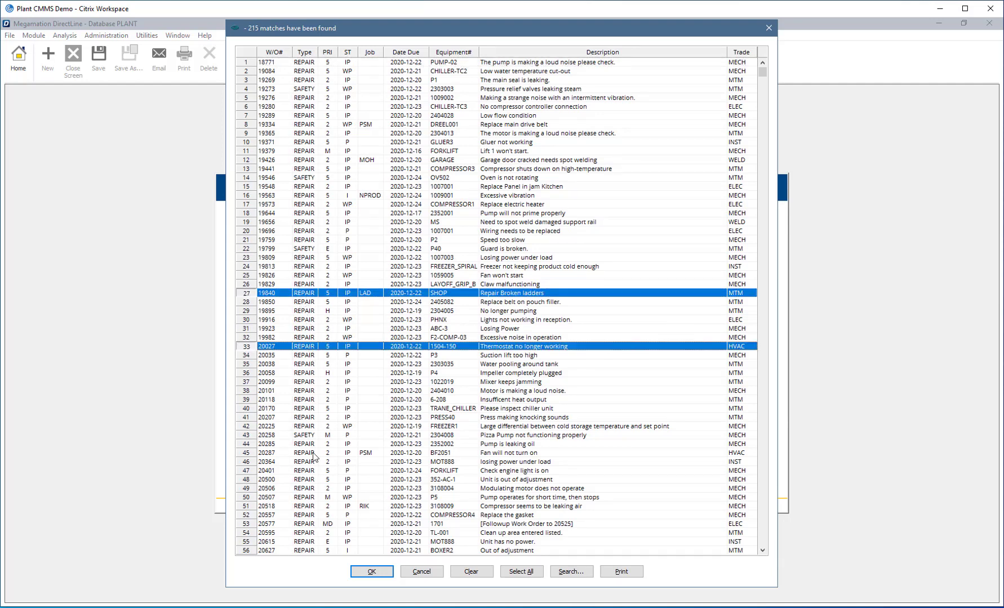
{"action": "left_click", "coordinate": [371, 571]}
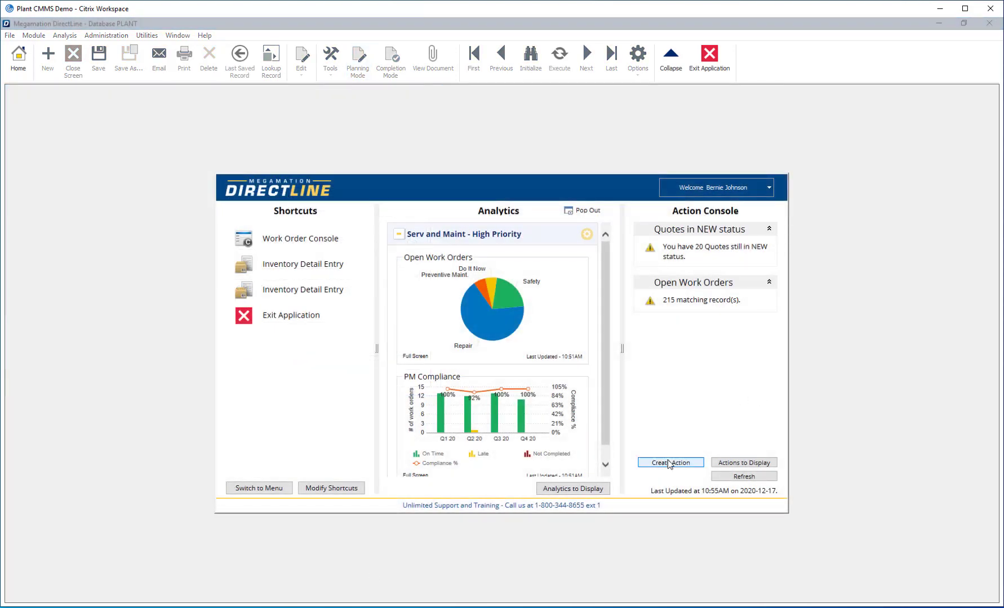
Start a new Action Console definition and base it on the WORK_ORDER_MASTER table
{"action": "left_click", "coordinate": [670, 462]}
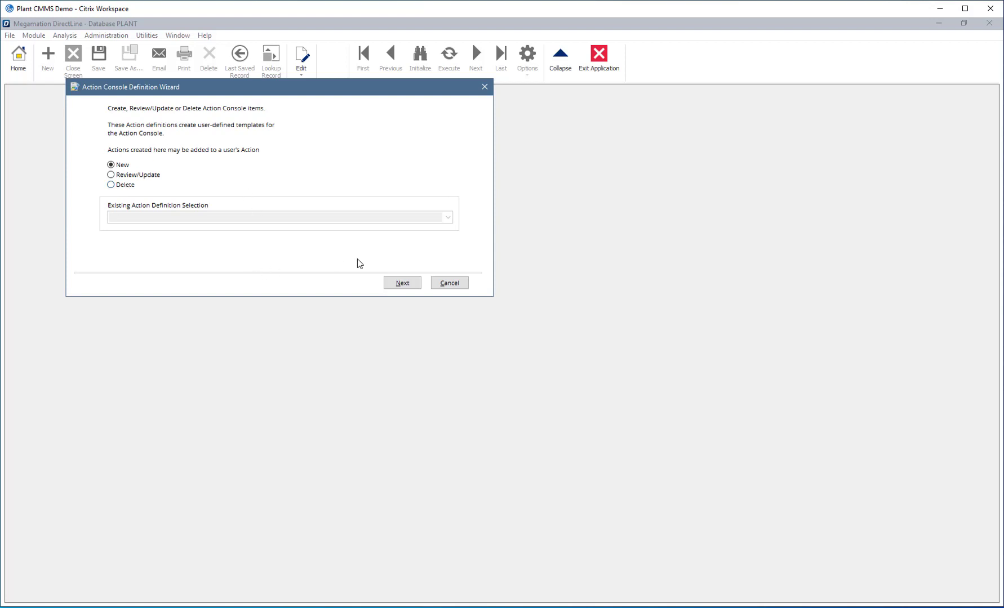
{"action": "left_click", "coordinate": [401, 284]}
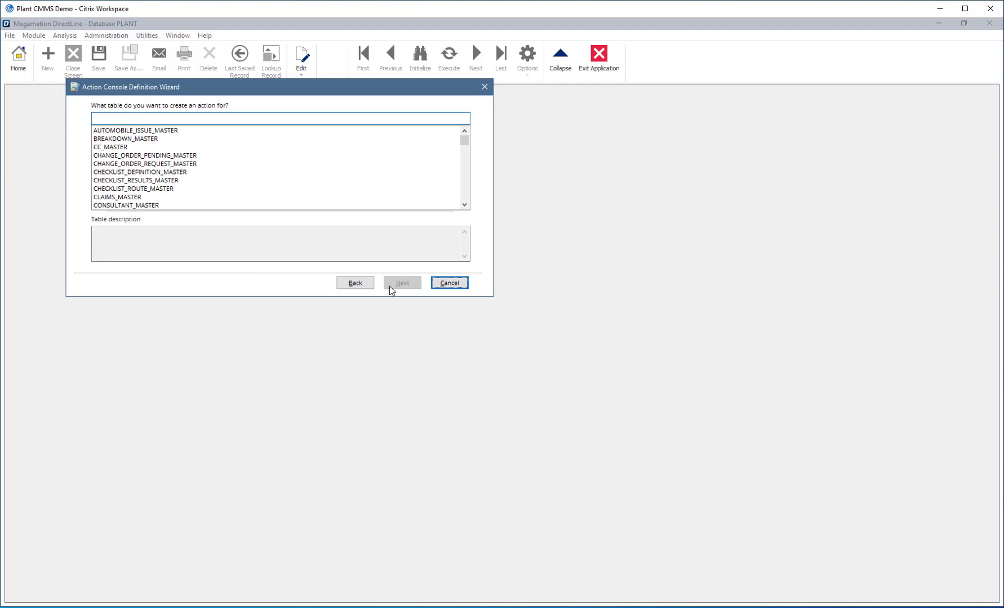
{"action": "scroll", "coordinate": [196, 159], "scroll_direction": "down", "scroll_amount": 7}
{"action": "scroll", "coordinate": [194, 161], "scroll_direction": "down", "scroll_amount": 6}
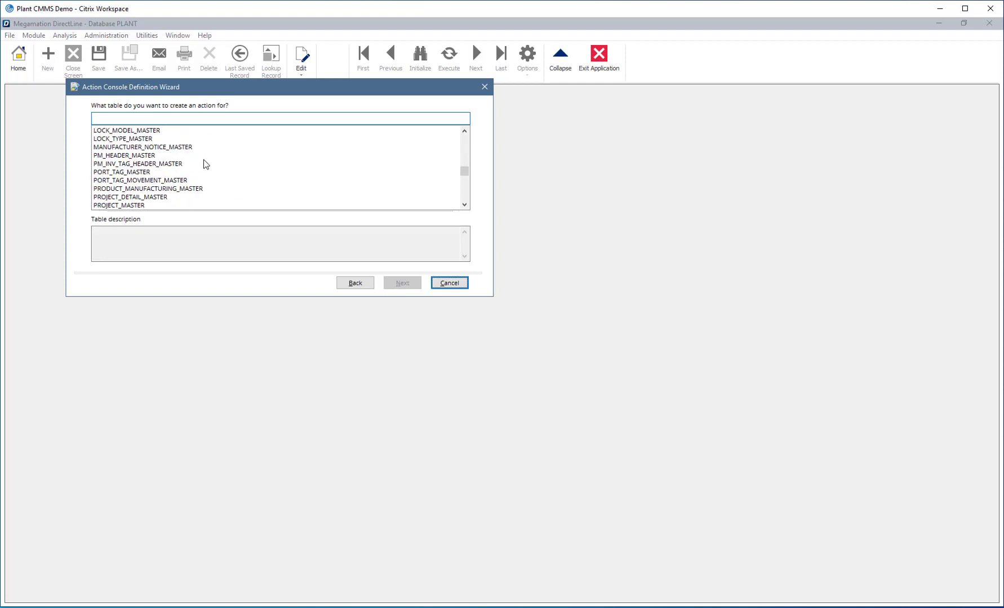
{"action": "scroll", "coordinate": [204, 164], "scroll_direction": "down", "scroll_amount": 2}
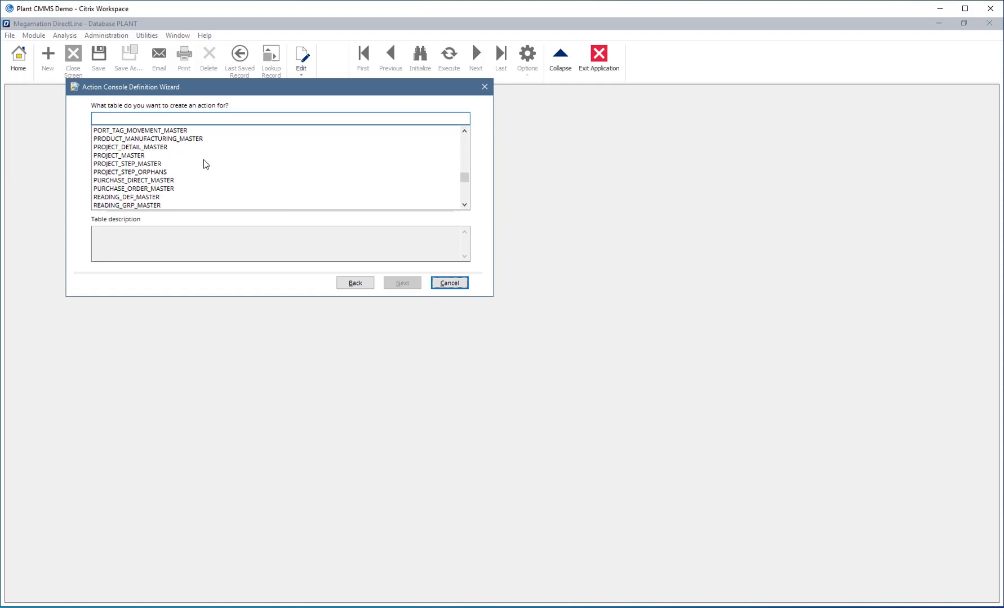
{"action": "scroll", "coordinate": [203, 164], "scroll_direction": "down", "scroll_amount": 1}
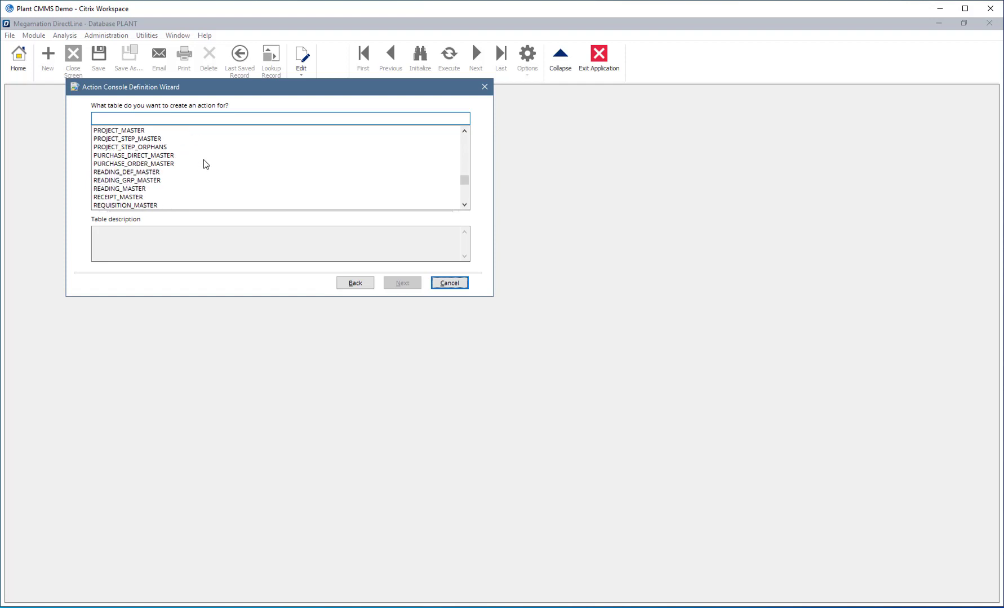
{"action": "left_click", "coordinate": [184, 163]}
{"action": "scroll", "coordinate": [179, 167], "scroll_direction": "down", "scroll_amount": 5}
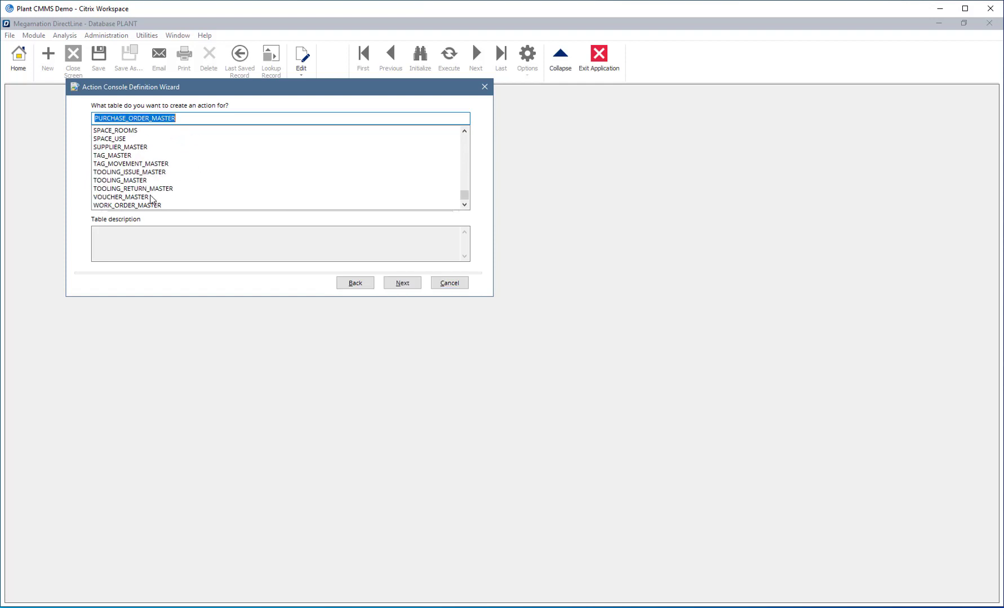
{"action": "left_click", "coordinate": [154, 206]}
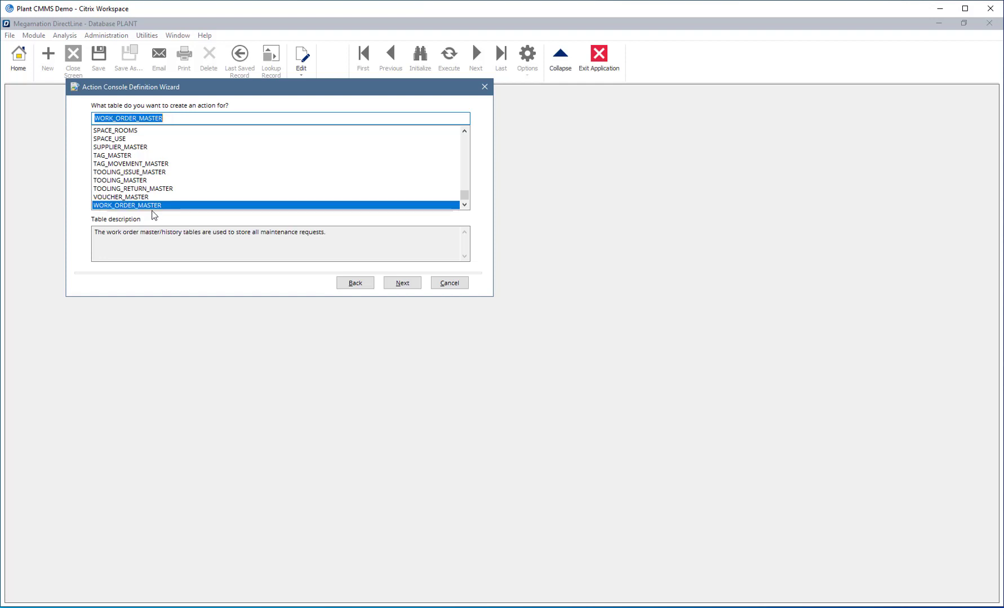
{"action": "left_click", "coordinate": [409, 284]}
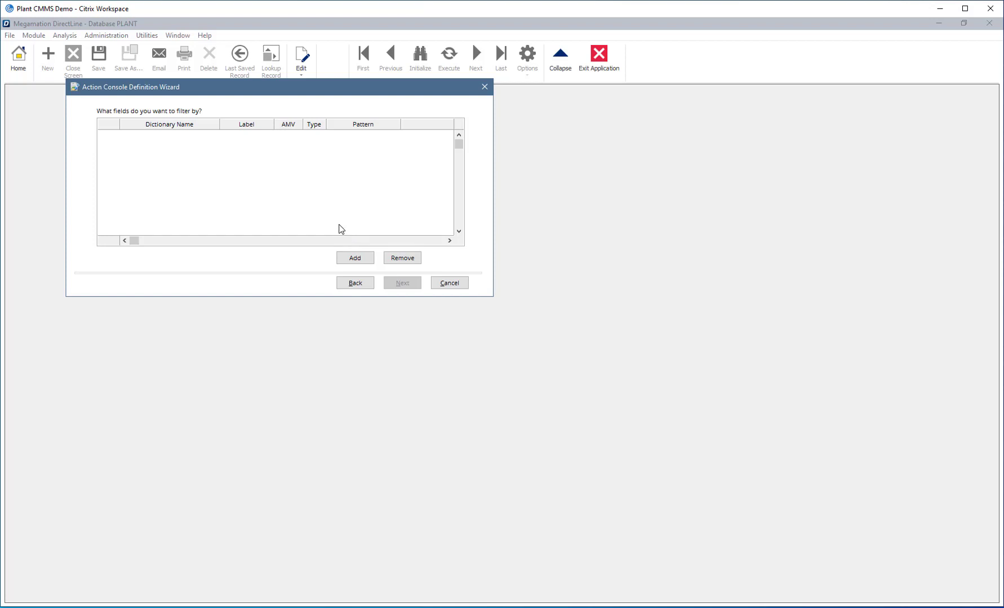
Add STATUS and TYPE as the filter fields for the new action
{"action": "left_click", "coordinate": [355, 259]}
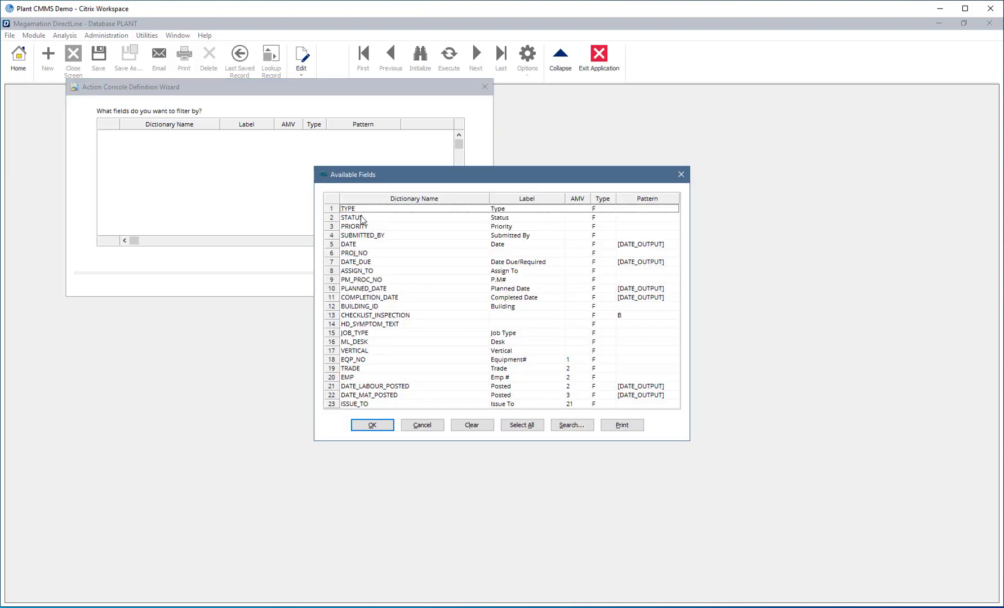
{"action": "left_click", "coordinate": [350, 219]}
{"action": "left_click", "coordinate": [352, 209], "text": "ctrl"}
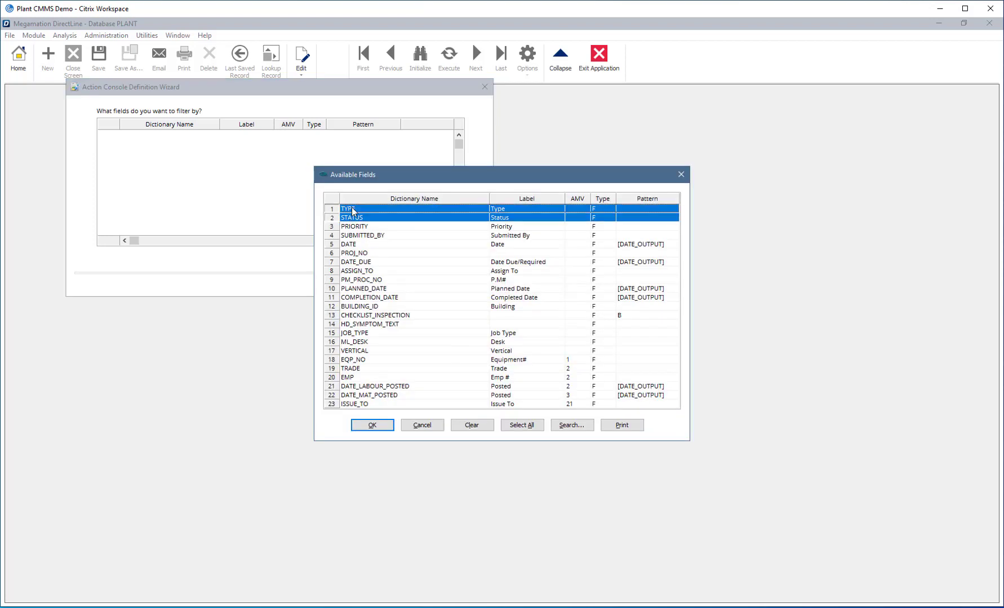
{"action": "left_click", "coordinate": [371, 425]}
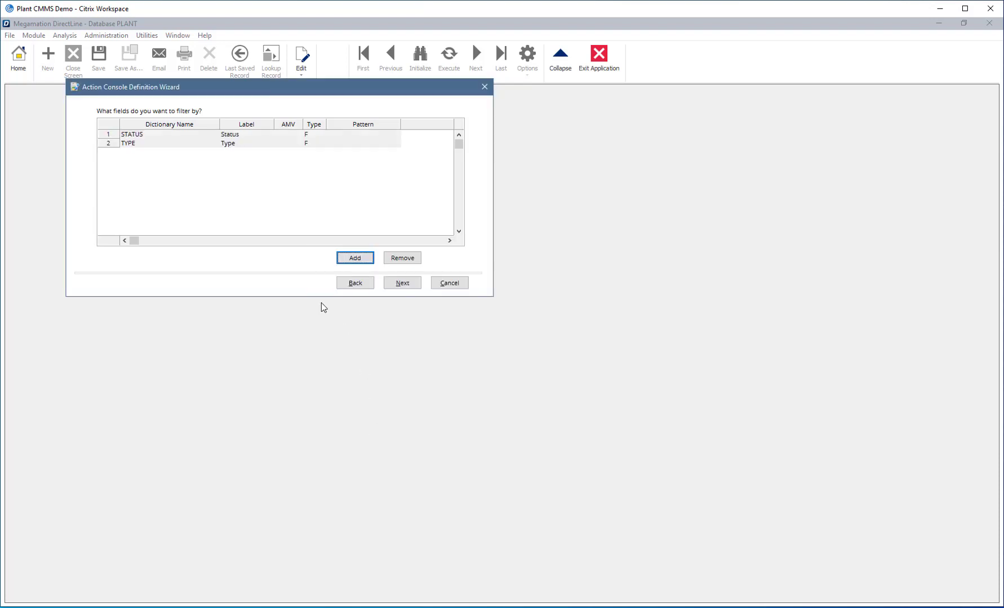
{"action": "left_click", "coordinate": [397, 284]}
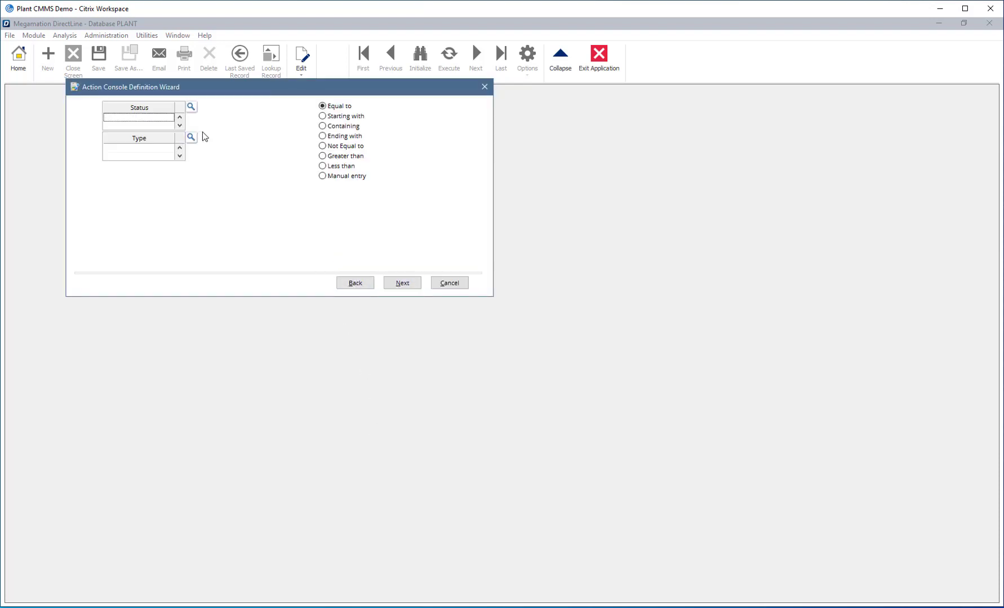
Set the Type filter to the SAFETY work order type
{"action": "left_click", "coordinate": [194, 139]}
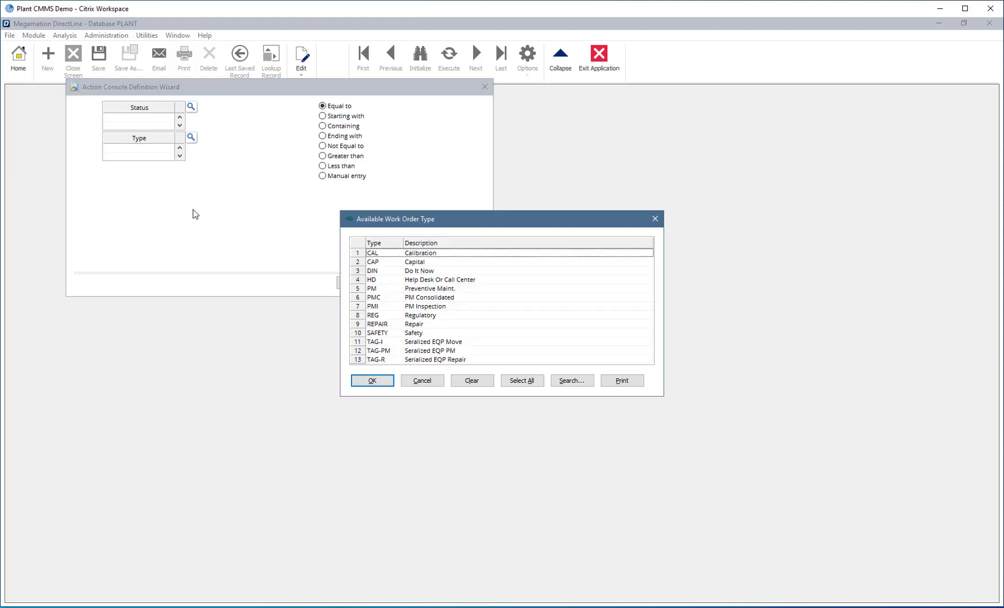
{"action": "left_click", "coordinate": [376, 334]}
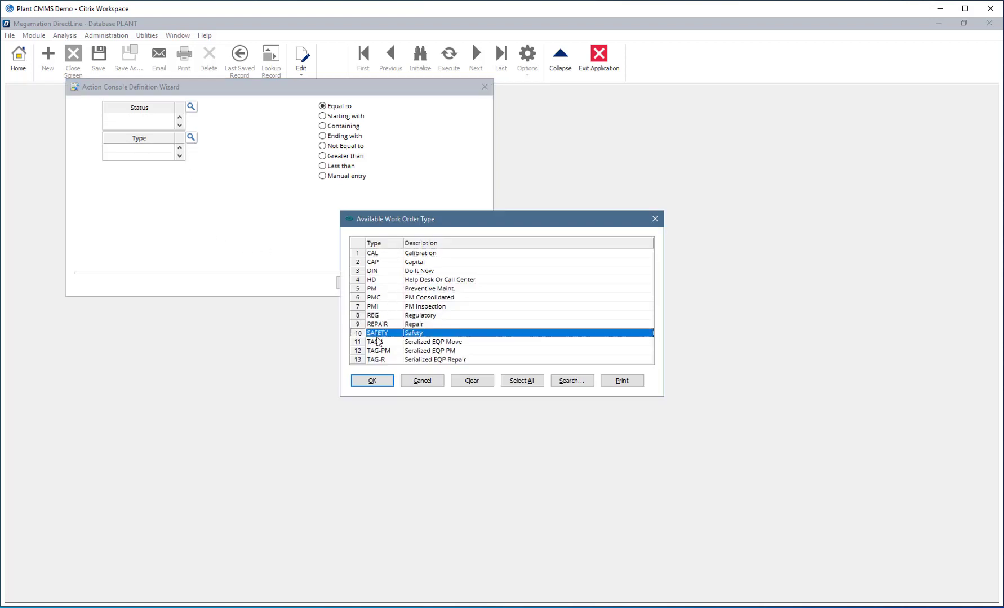
{"action": "left_click", "coordinate": [373, 382]}
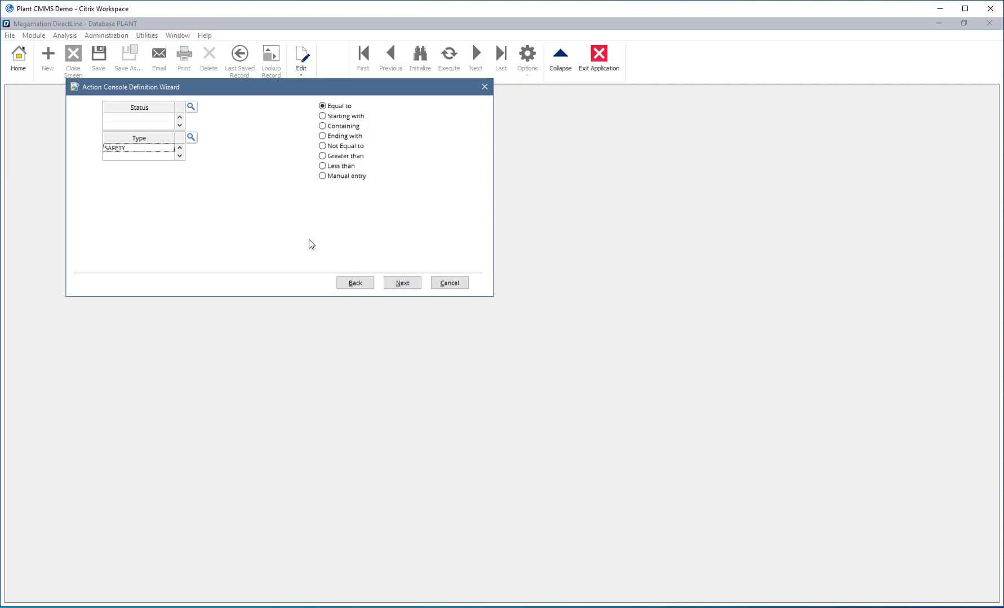
Set the Status filter to Not Equal to CA, CL and RC
{"action": "left_click", "coordinate": [191, 106]}
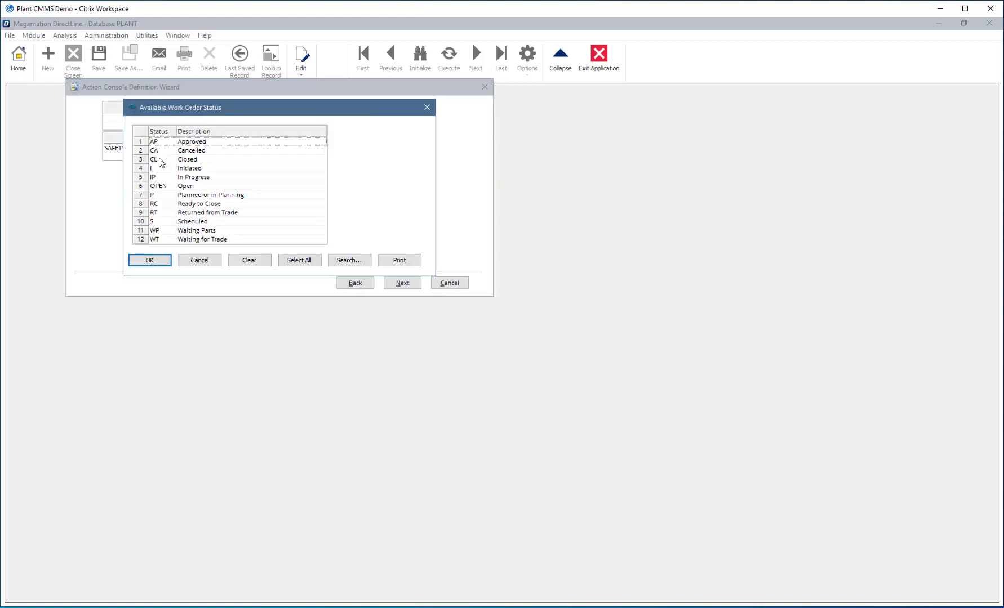
{"action": "left_click", "coordinate": [159, 159]}
{"action": "left_click", "coordinate": [158, 150], "text": "ctrl"}
{"action": "left_click", "coordinate": [160, 204], "text": "ctrl"}
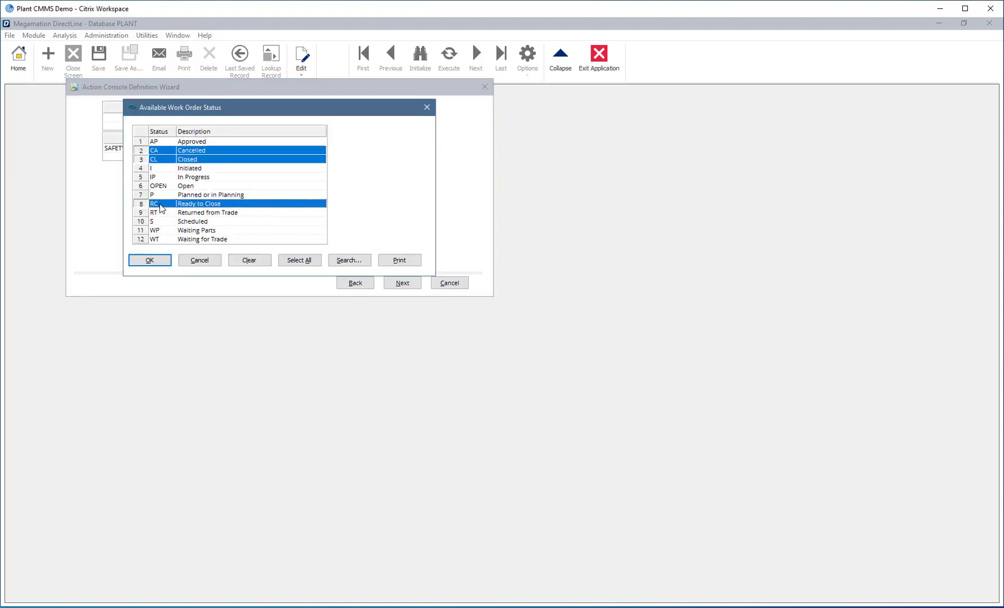
{"action": "left_click", "coordinate": [150, 261]}
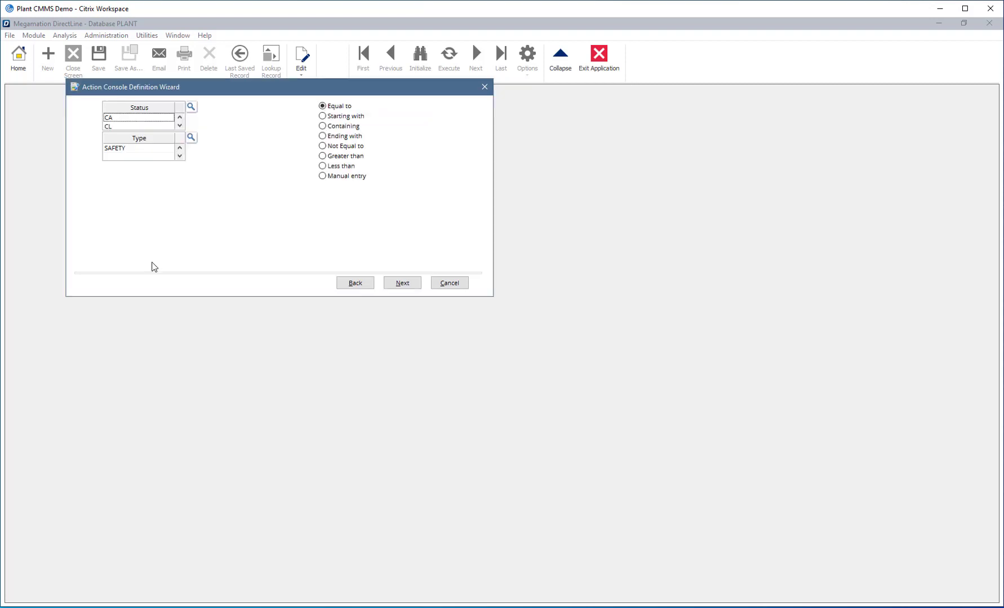
{"action": "left_click", "coordinate": [322, 146]}
{"action": "scroll", "coordinate": [134, 118], "scroll_direction": "down", "scroll_amount": 1}
Name the action 'Safety Work Orders' with description 'All WO of type safety that are not closed'
{"action": "left_click", "coordinate": [403, 283]}
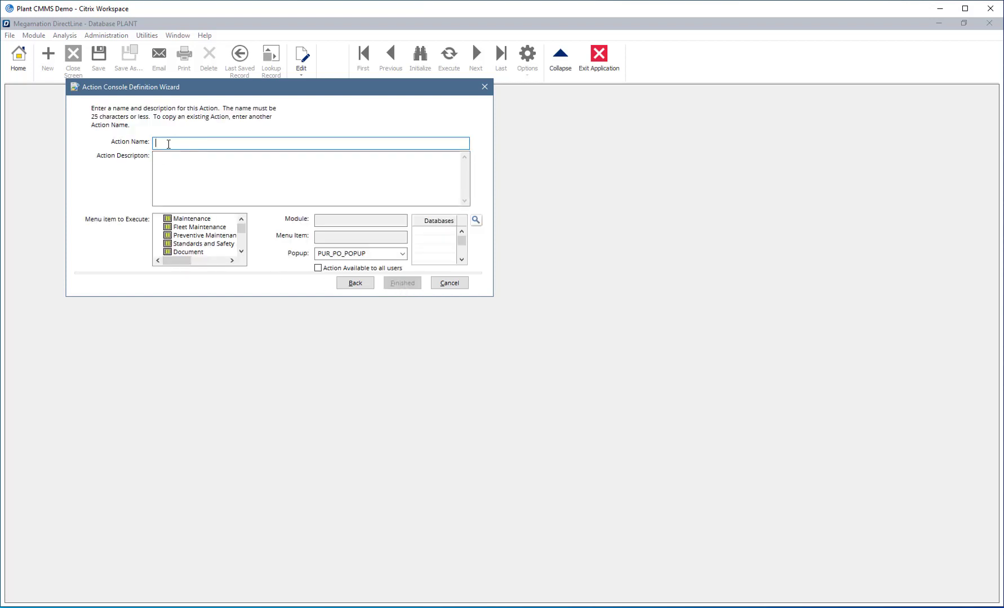
{"action": "type", "text": "Safety Work Orders"}
{"action": "left_click", "coordinate": [312, 200]}
{"action": "type", "text": "All WO of type safety that are not closed"}
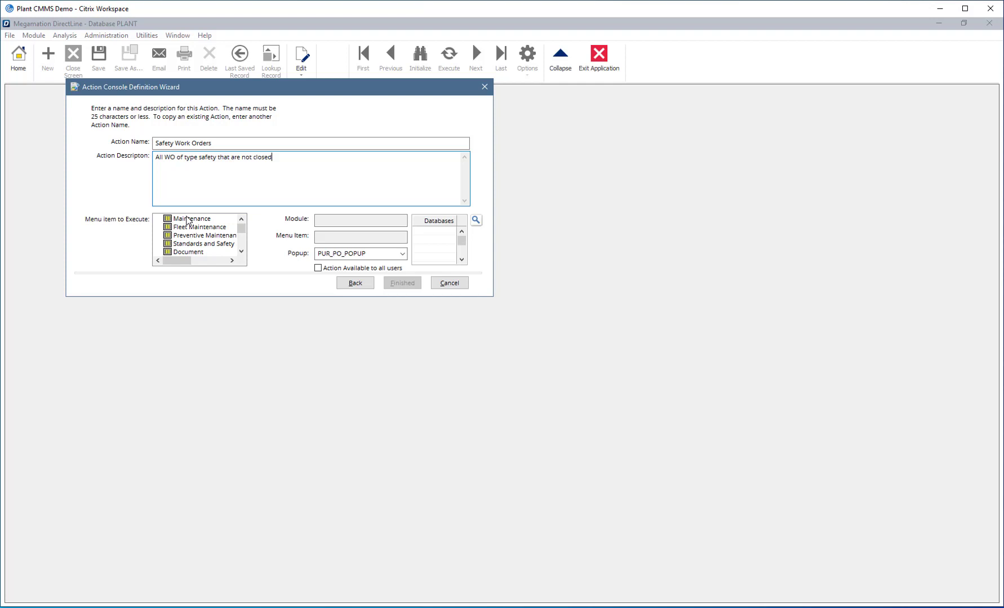
Make the action open Maintenance > Module > Work Order Processing and be available to all users
{"action": "double_click", "coordinate": [188, 220]}
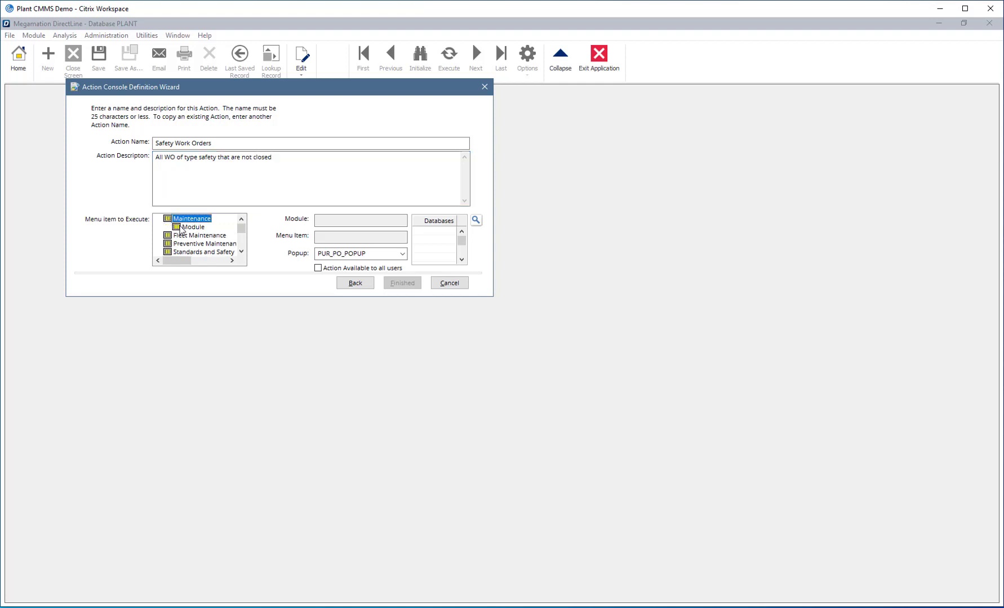
{"action": "double_click", "coordinate": [181, 227]}
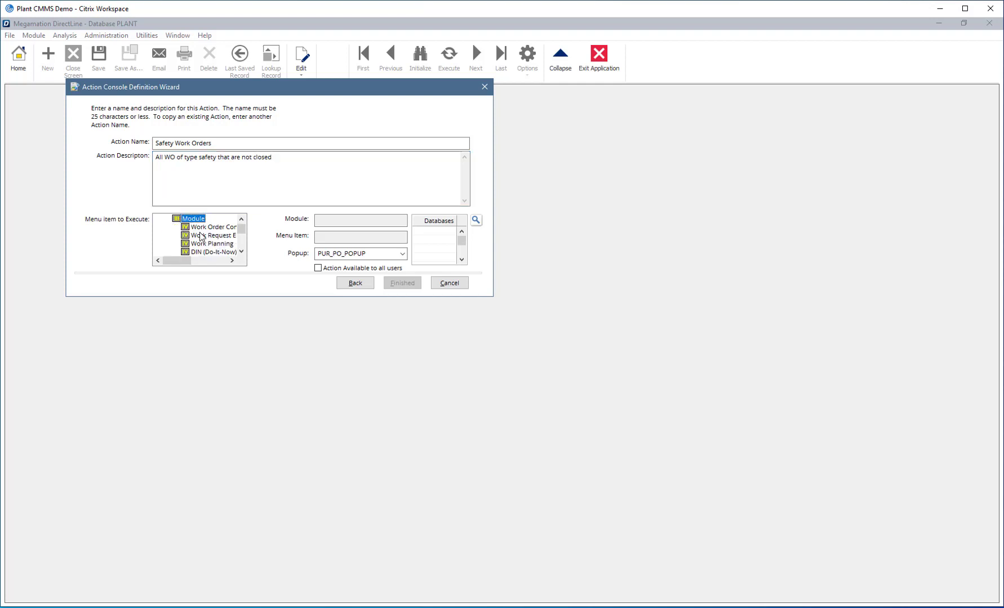
{"action": "left_click", "coordinate": [242, 251]}
{"action": "left_click", "coordinate": [241, 251]}
{"action": "left_click", "coordinate": [241, 252]}
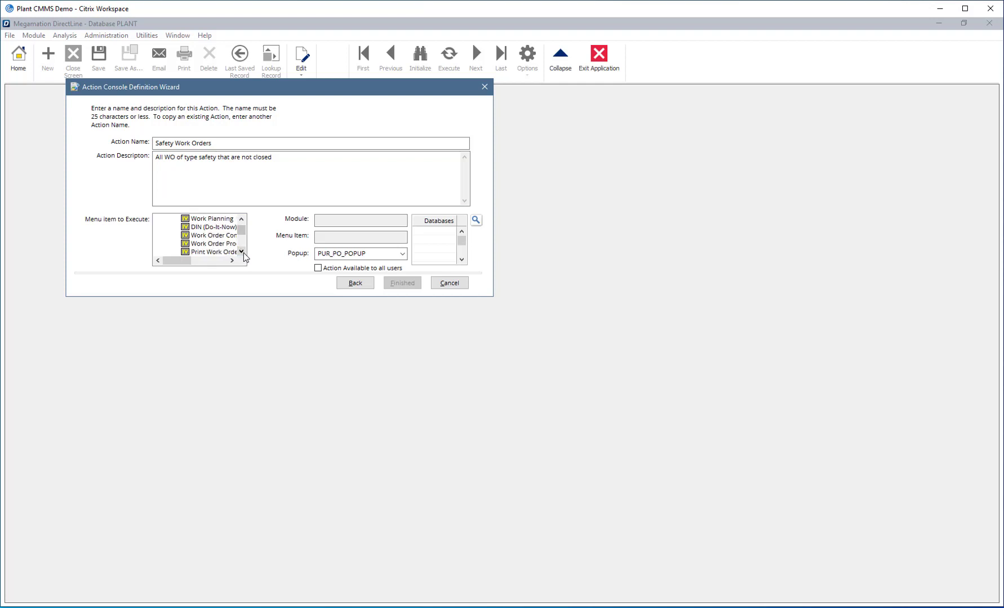
{"action": "left_click", "coordinate": [208, 245]}
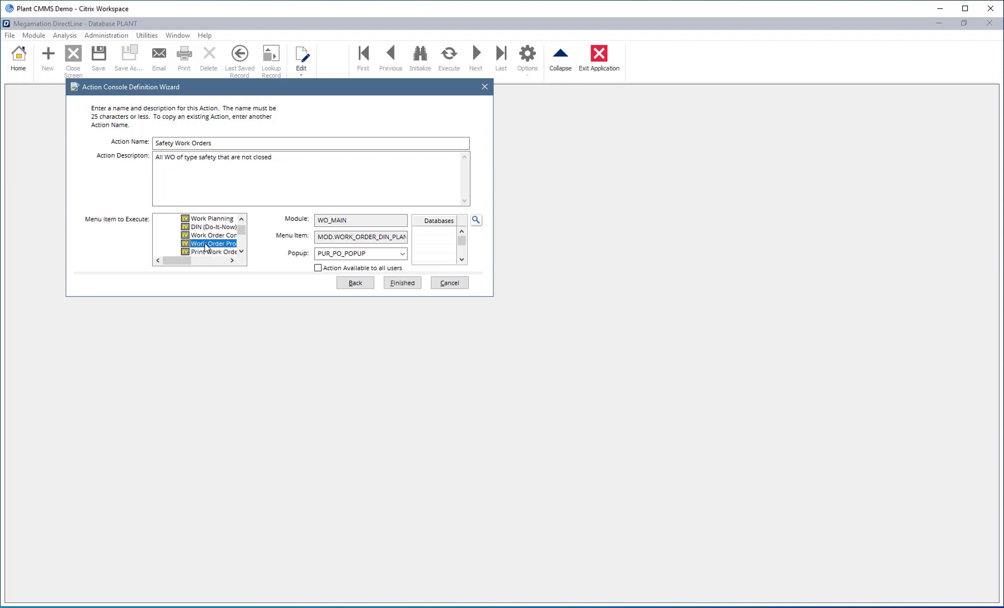
{"action": "left_click", "coordinate": [318, 268]}
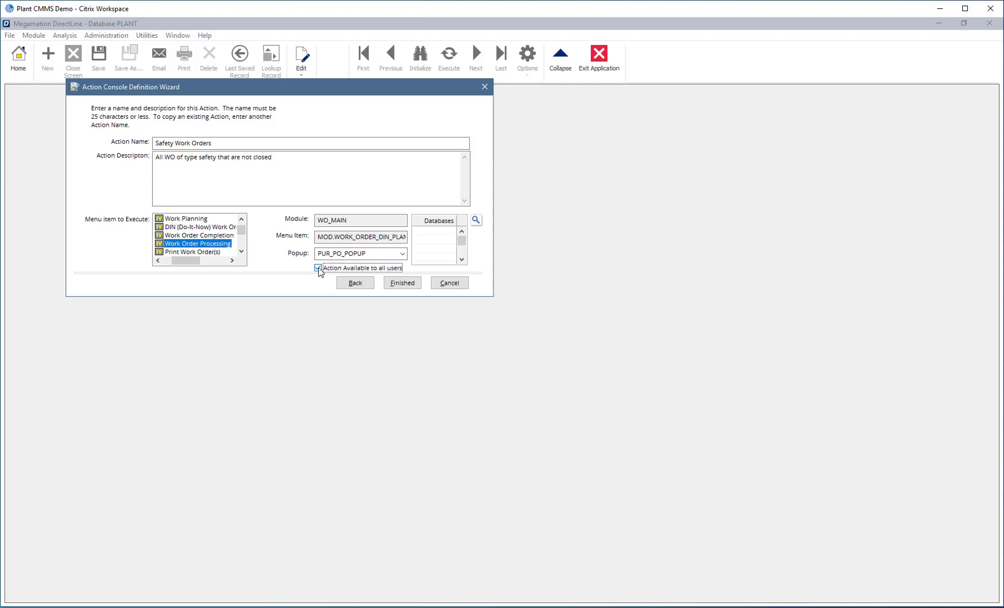
Finish the action and add Safety Work Orders to the Action Console, showing 13 records
{"action": "left_click", "coordinate": [402, 283]}
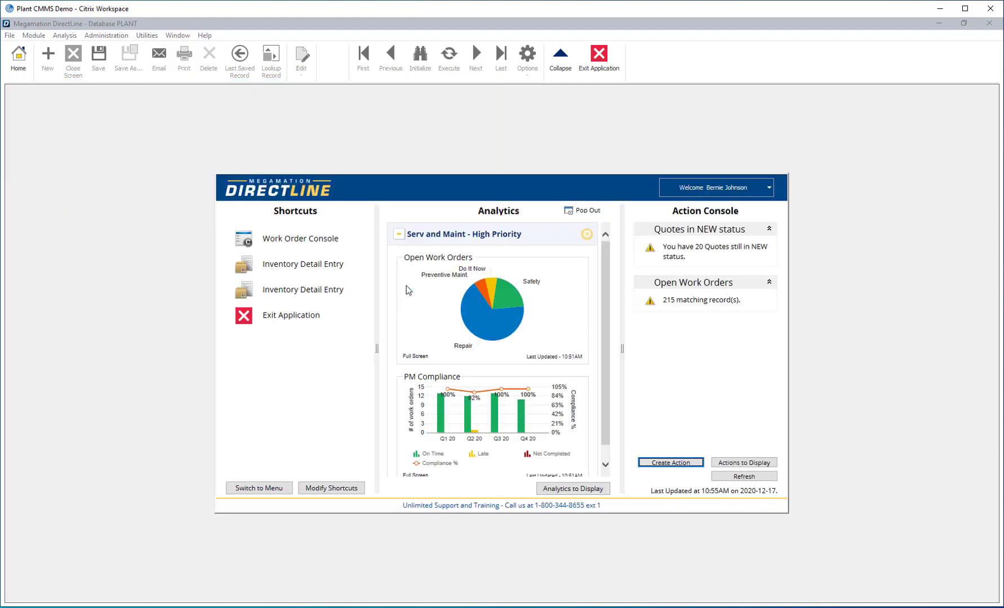
{"action": "left_click", "coordinate": [743, 463]}
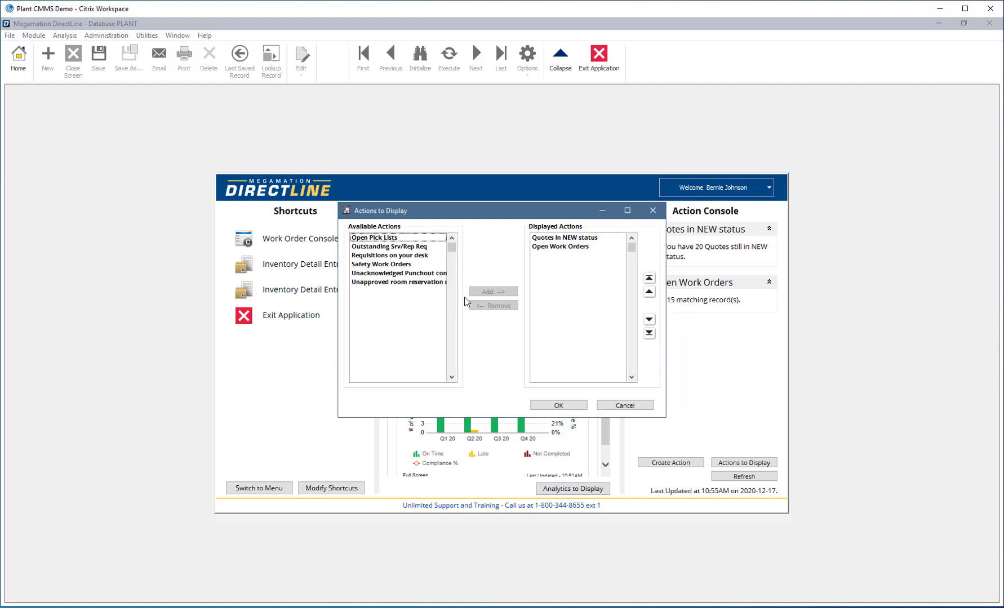
{"action": "left_click", "coordinate": [391, 265]}
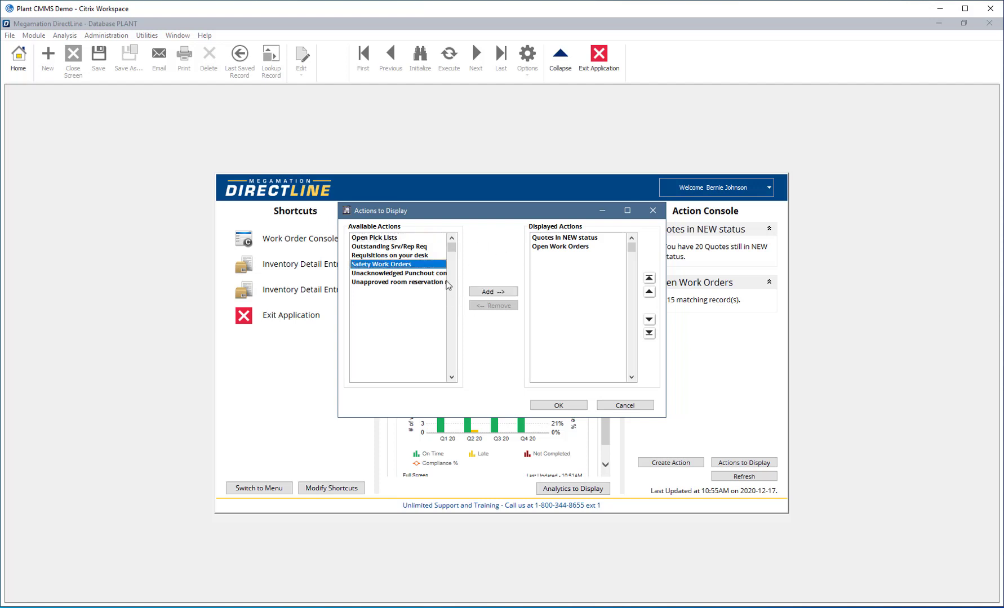
{"action": "left_click", "coordinate": [493, 292]}
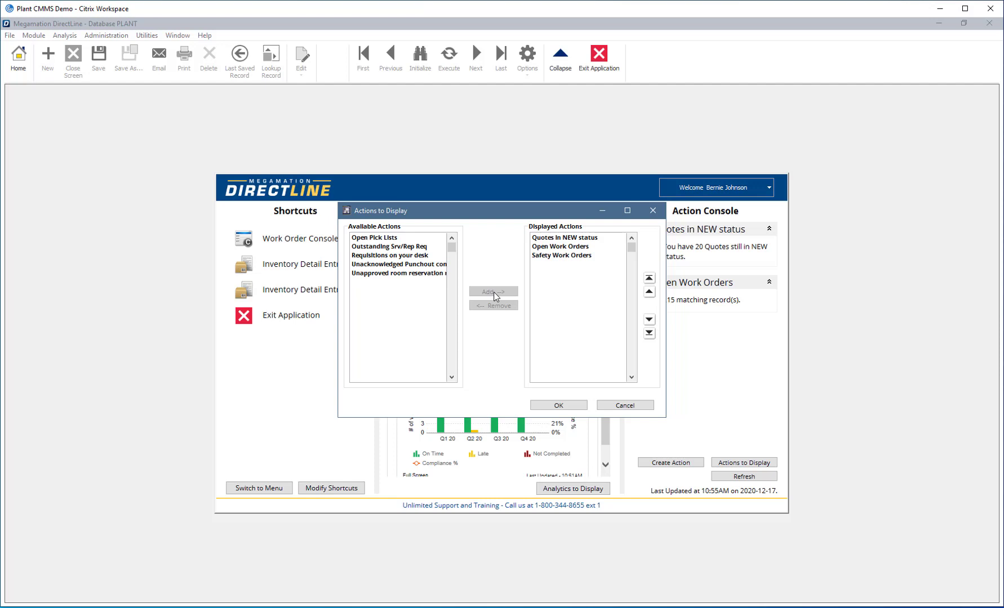
{"action": "left_click", "coordinate": [572, 408]}
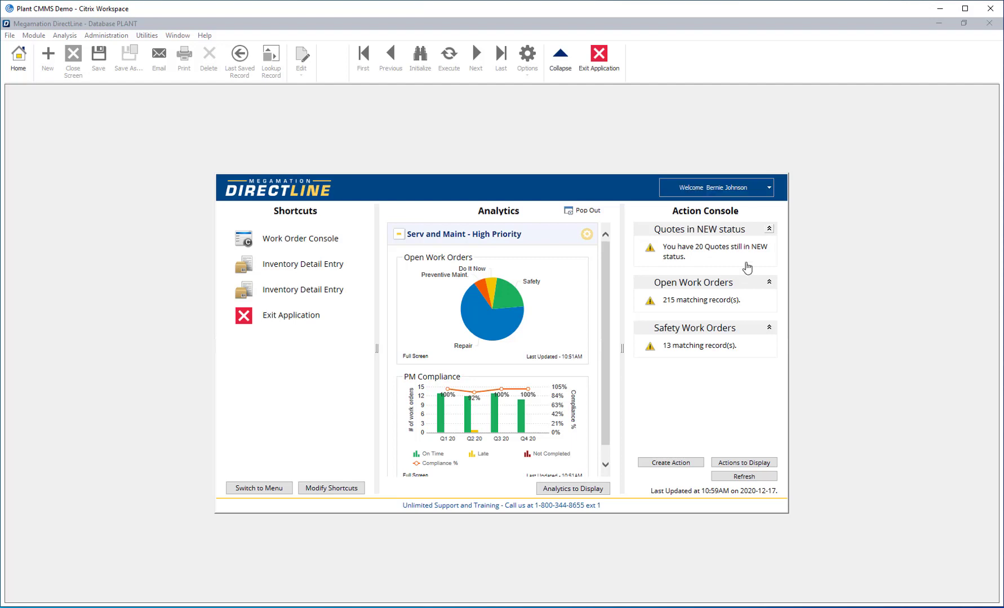
In Welcome > Settings, uncheck View Action Console and View Analytics
{"action": "left_click", "coordinate": [760, 189]}
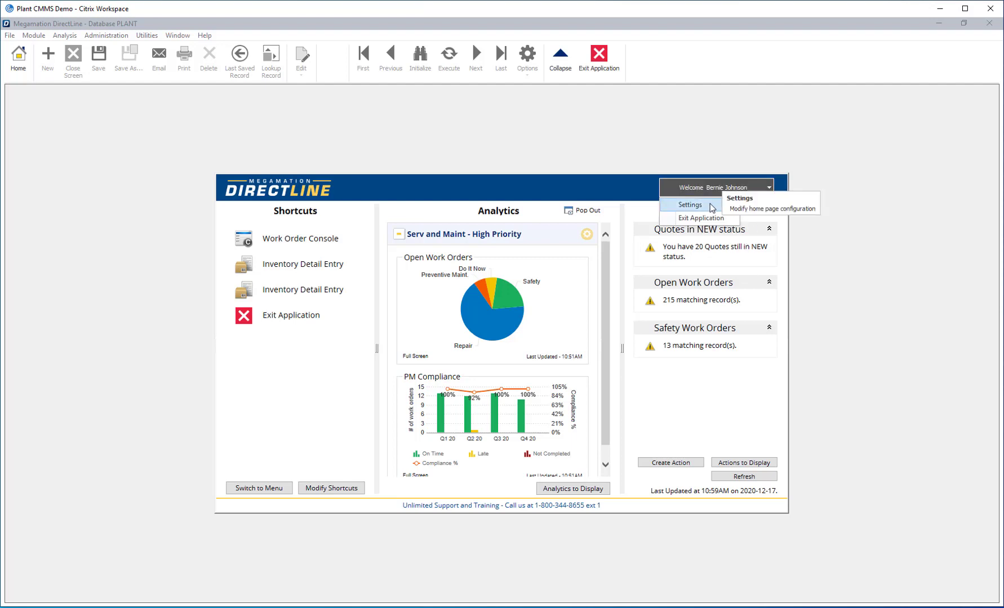
{"action": "left_click", "coordinate": [710, 205]}
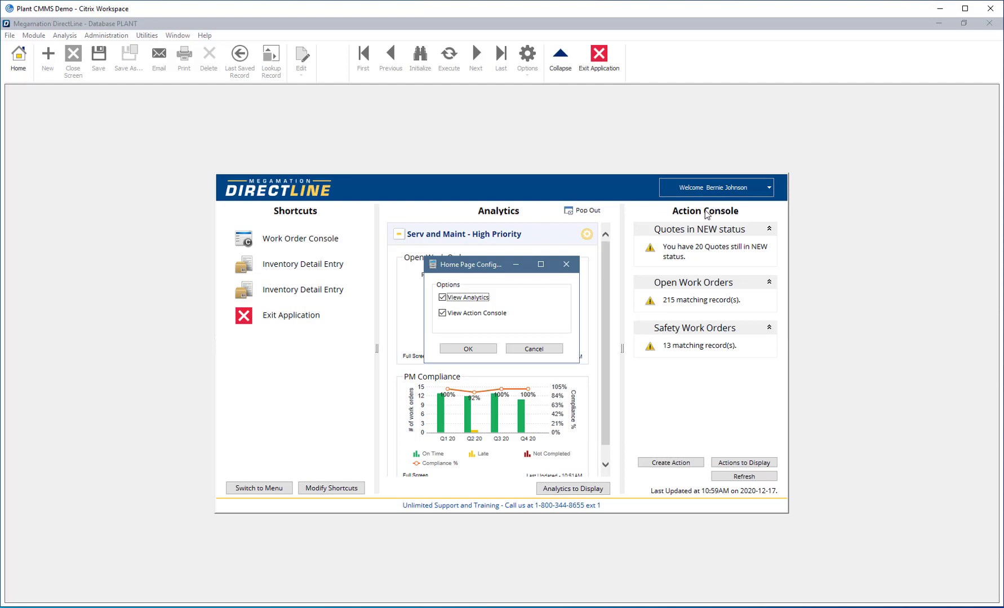
{"action": "left_click", "coordinate": [444, 314]}
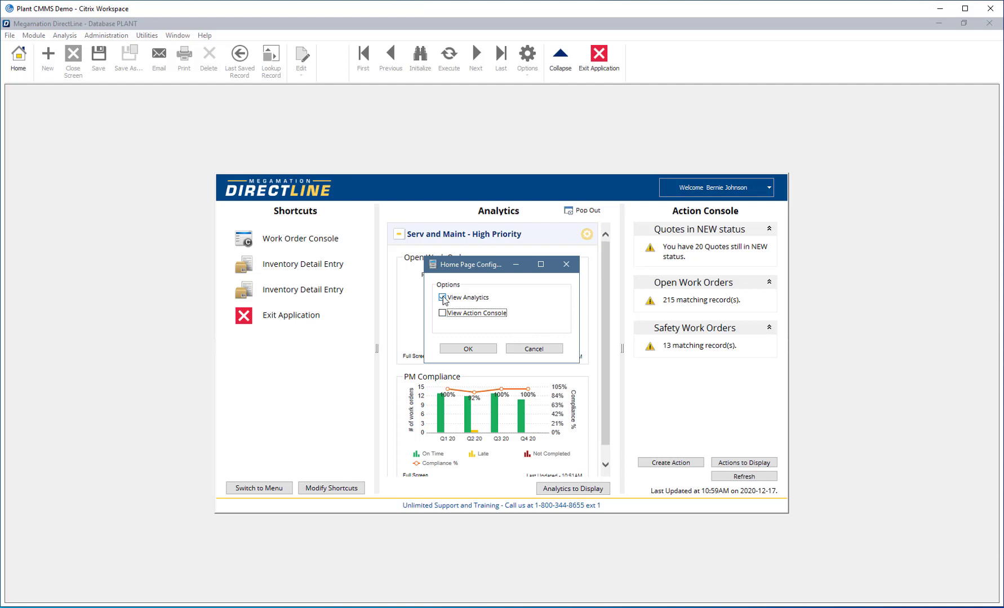
{"action": "left_click", "coordinate": [444, 297]}
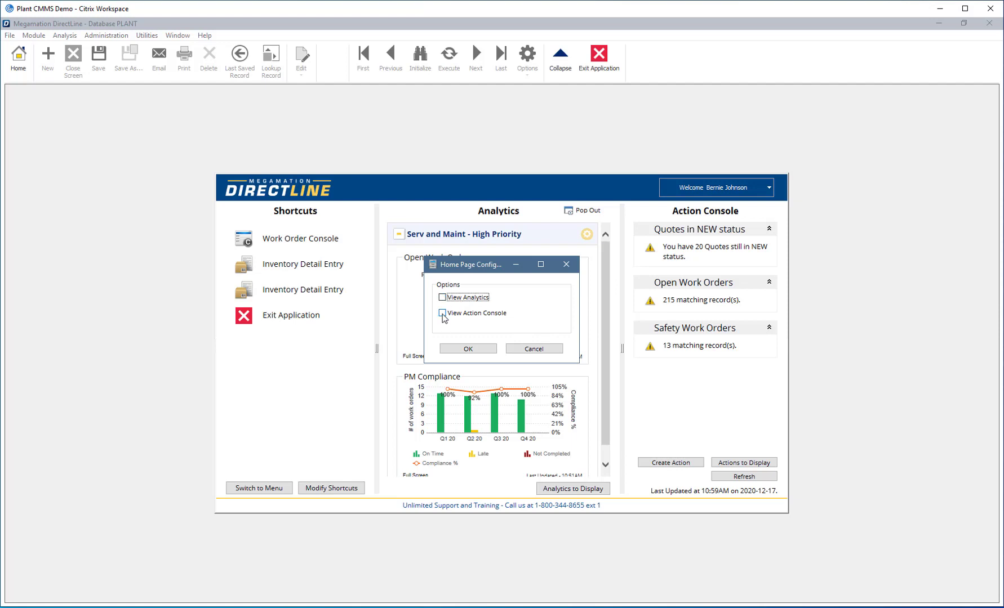